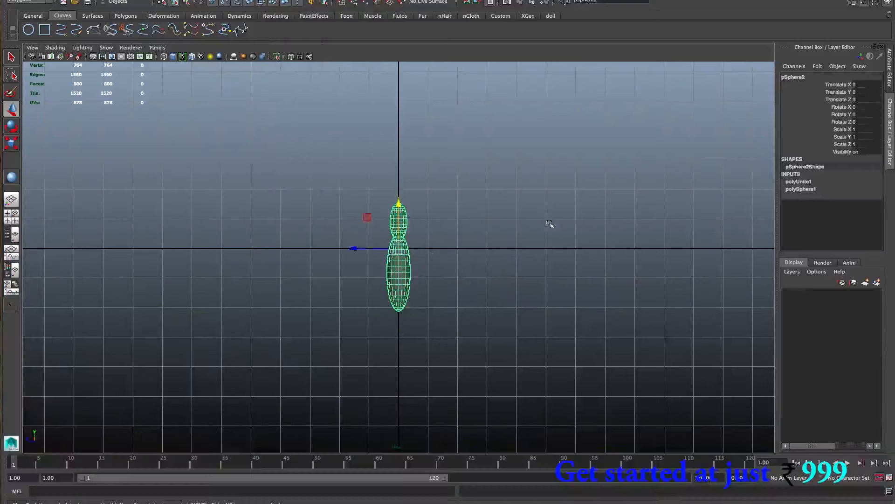
# Step: Rename the combined body mesh as main_body
pyautogui.click(805, 84)
pyautogui.click(803, 78)
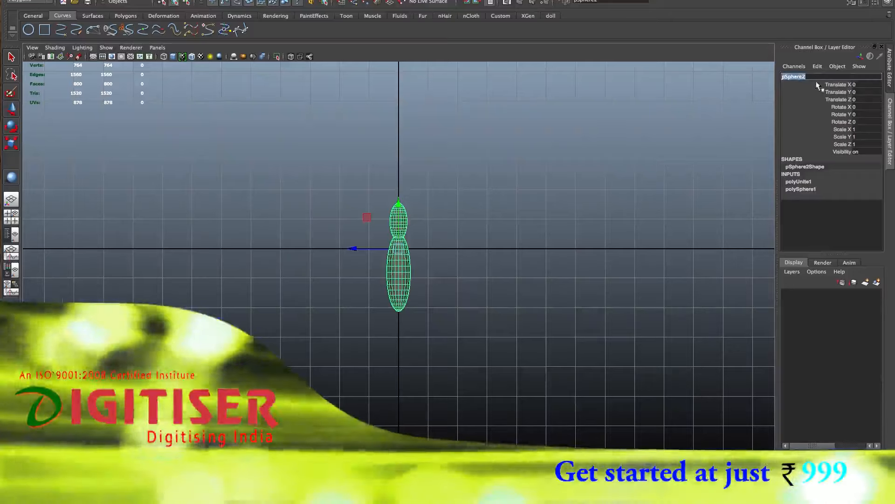
pyautogui.write('ma')
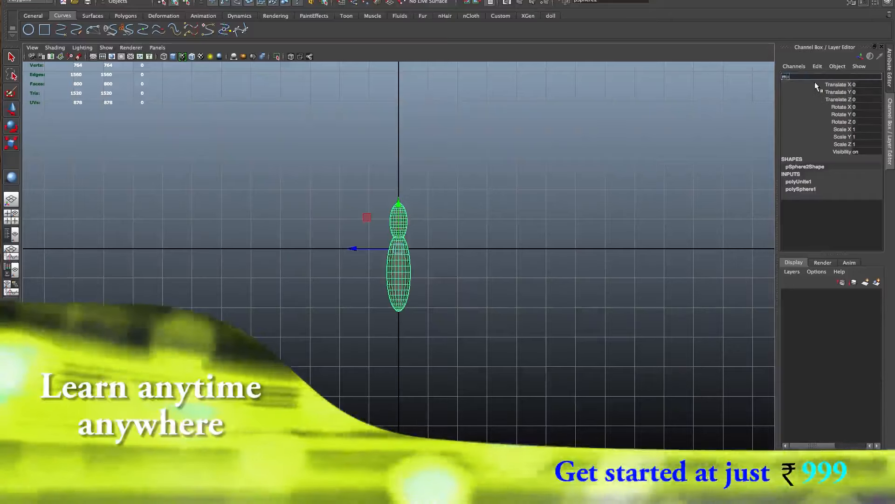
pyautogui.write('in_body')
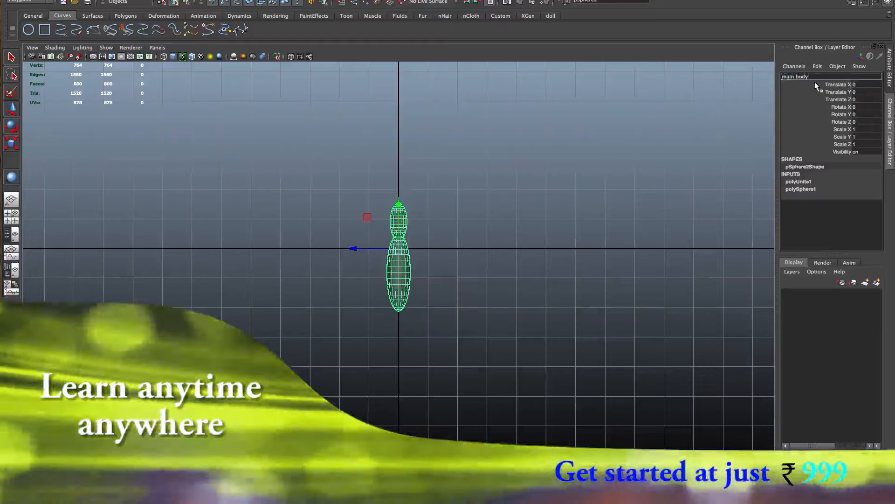
pyautogui.press('Return')
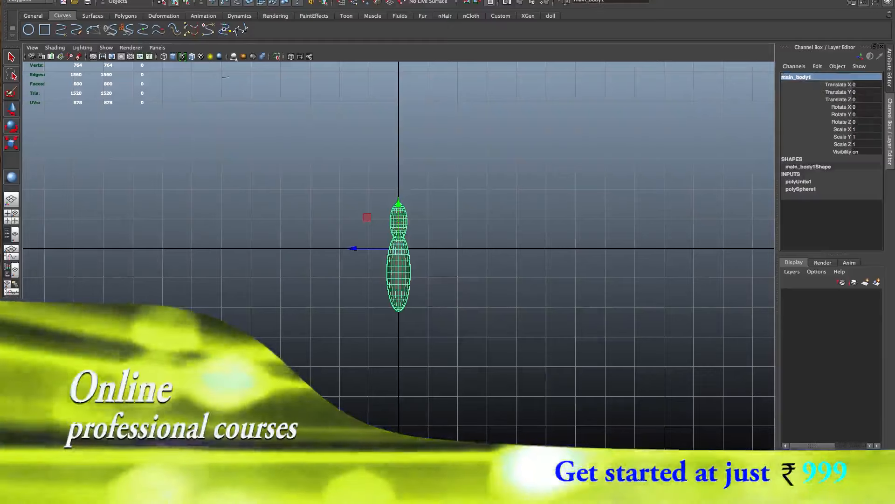
# Step: Open the Outliner and examine the main_body and main_body1 nodes
pyautogui.click(190, 0)
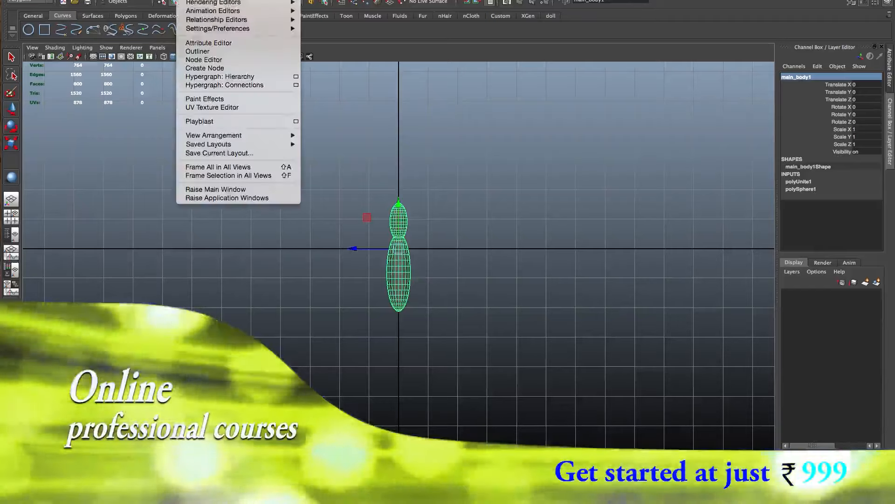
pyautogui.click(198, 51)
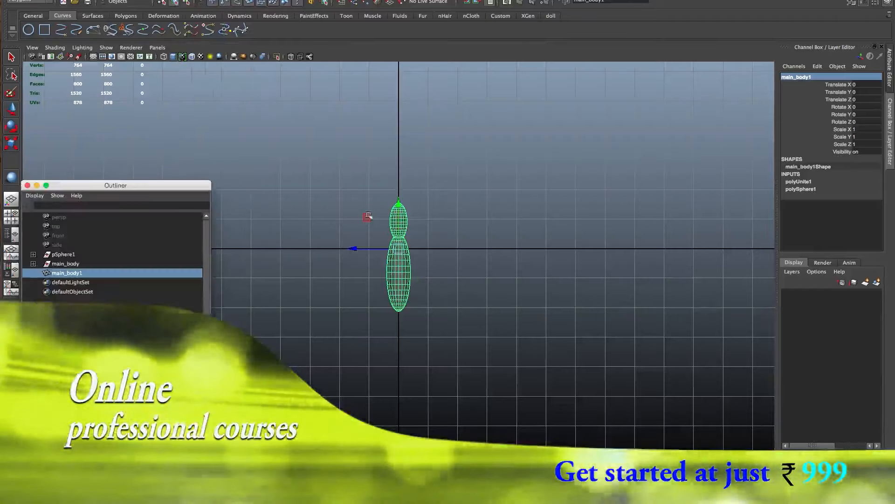
pyautogui.click(63, 264)
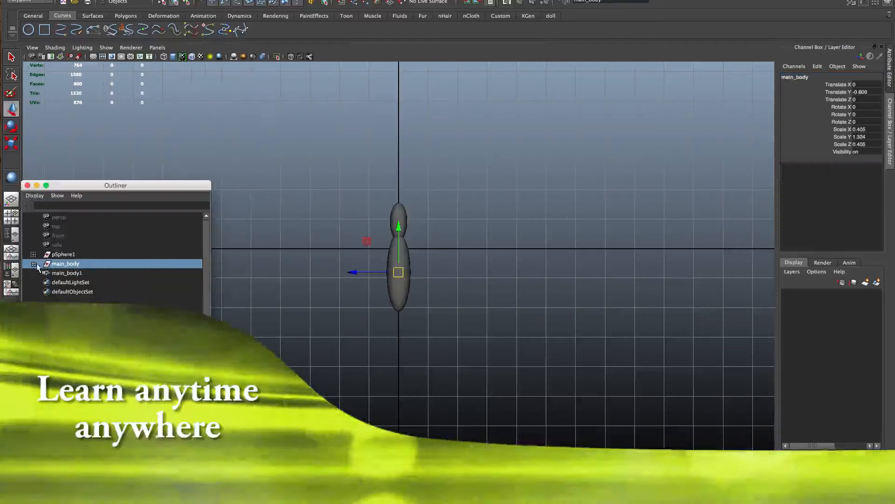
pyautogui.rightClick(78, 268)
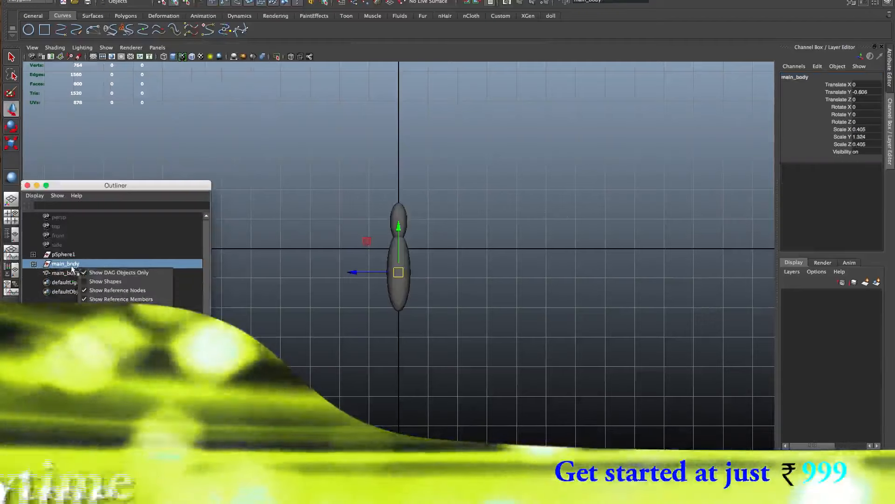
pyautogui.click(70, 272)
# Step: Draw a two-lobed wing outline curve on one side of the body, from the head back to the abdomen, and display the scene in wireframe
pyautogui.click(408, 258)
pyautogui.click(412, 260)
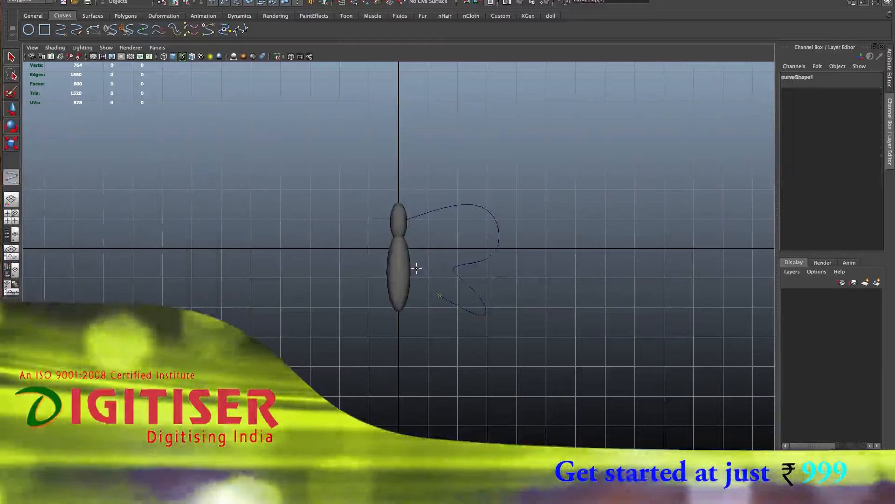
pyautogui.press('4')
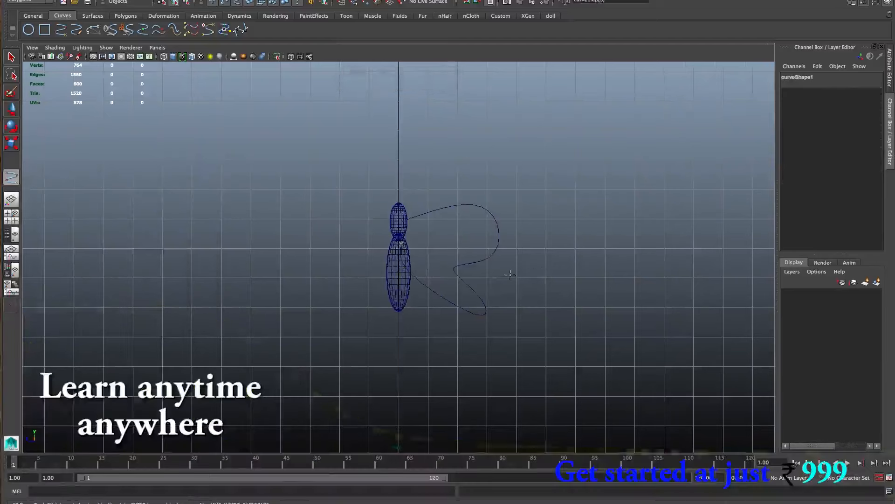
pyautogui.press('Return')
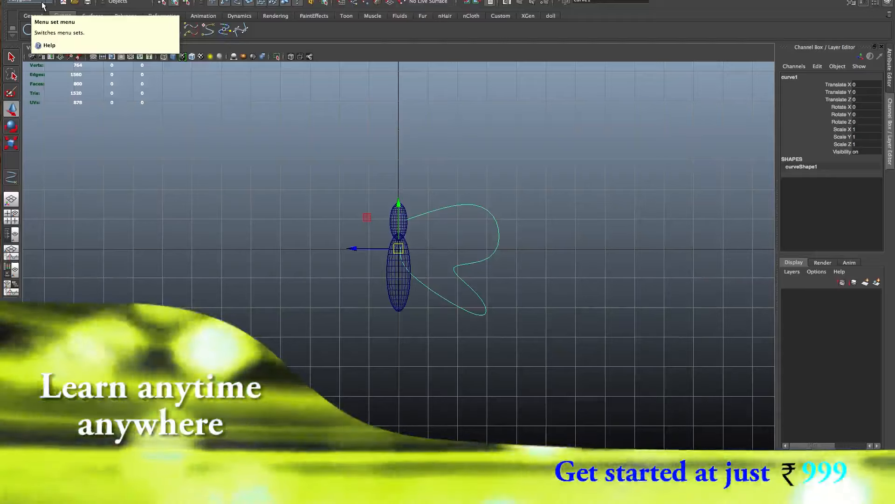
pyautogui.click(190, 202)
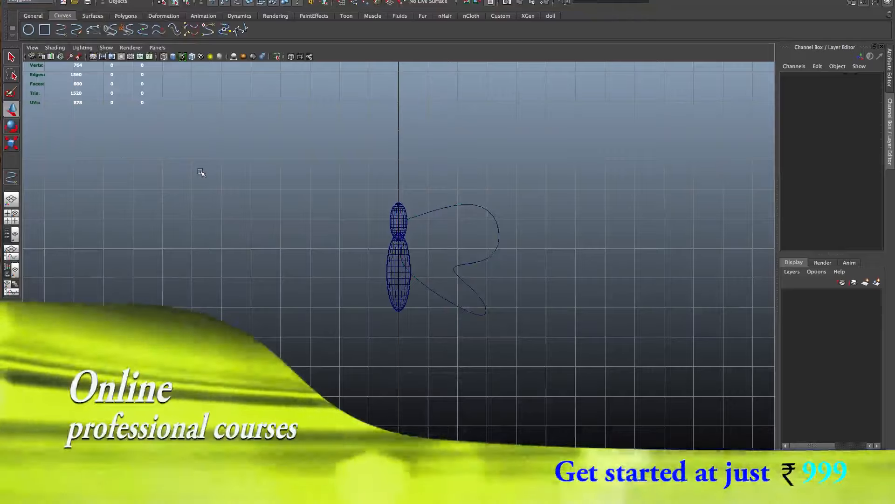
pyautogui.hotkey('ctrl', 'Up')
pyautogui.click(300, 210)
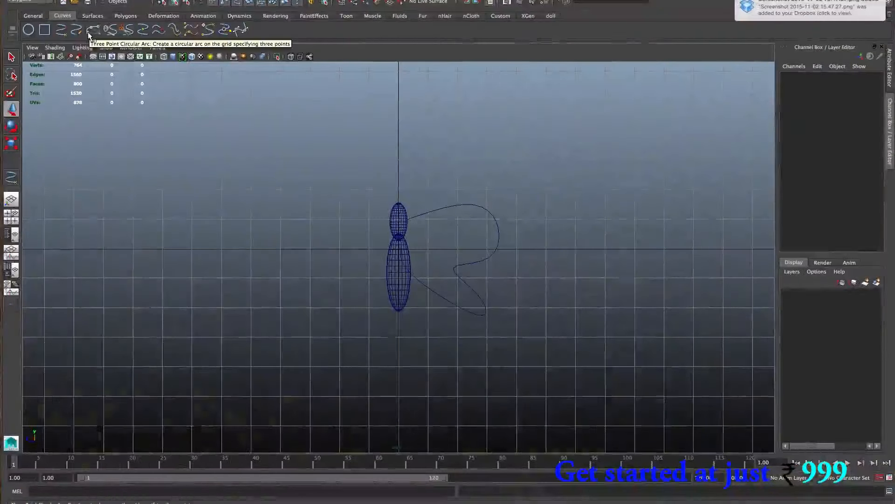
pyautogui.press('F4')
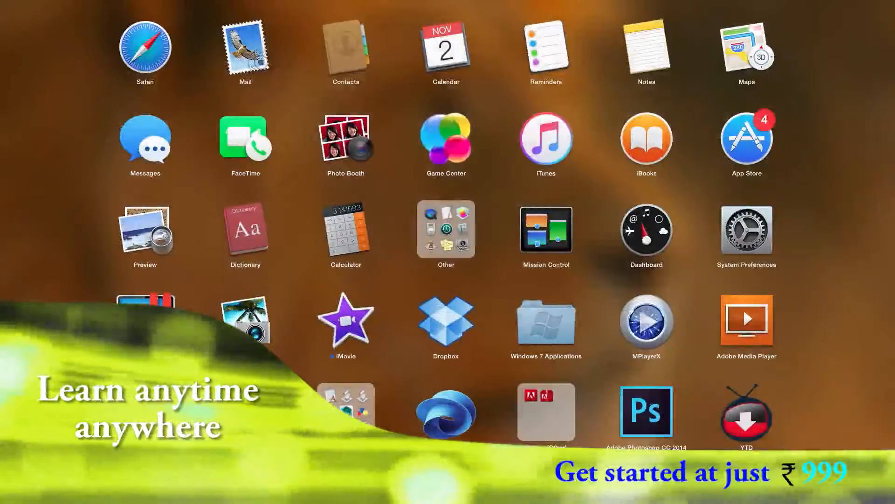
pyautogui.click(376, 362)
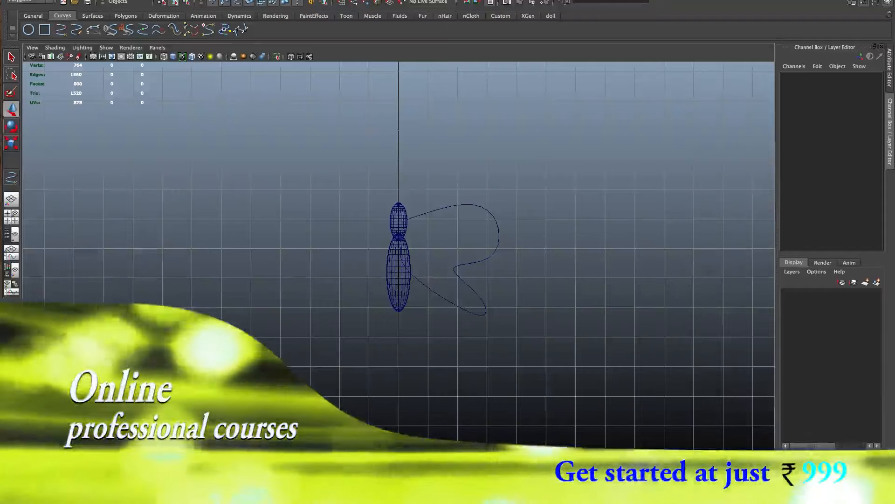
# Step: Switch the working module from Polygons to Surfaces
pyautogui.click(36, 2)
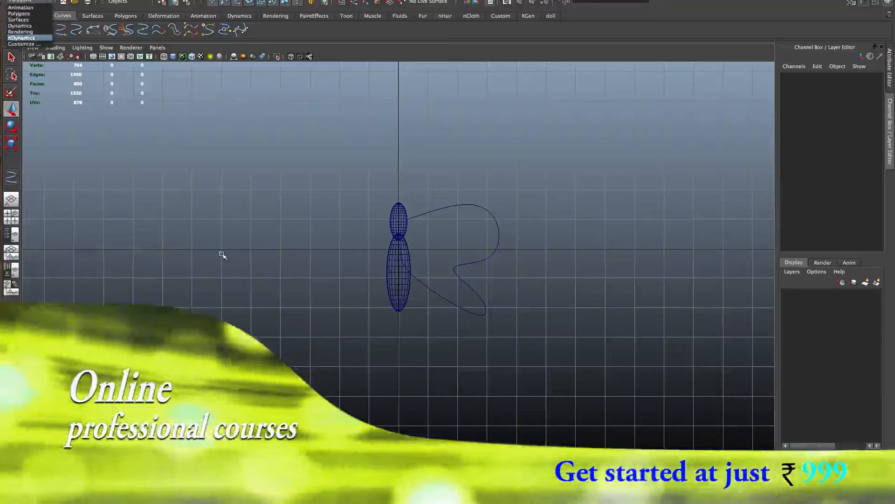
pyautogui.click(223, 254)
pyautogui.click(14, 2)
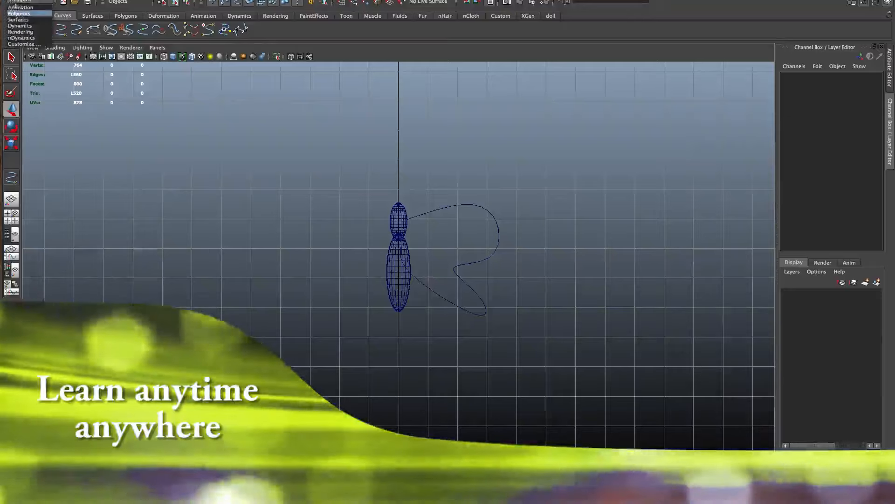
pyautogui.click(21, 20)
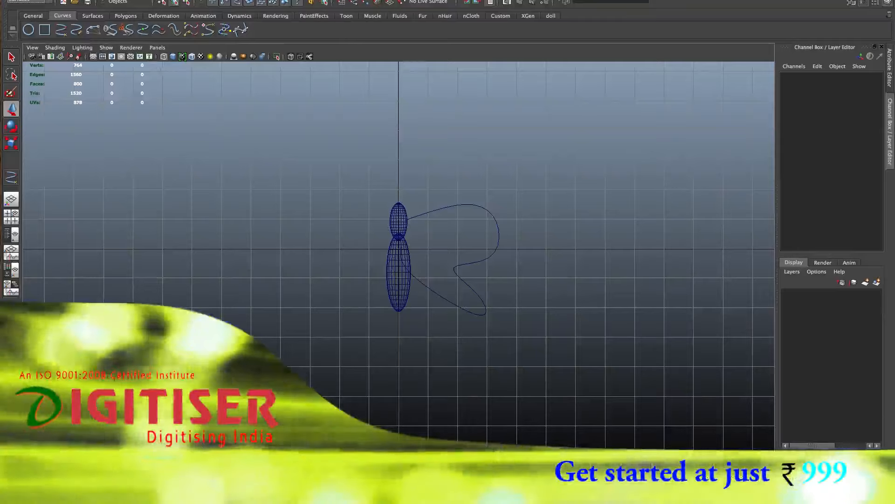
# Step: Apply Open/Close Curves to the wing outline and fill it with a Planar surface
pyautogui.click(459, 207)
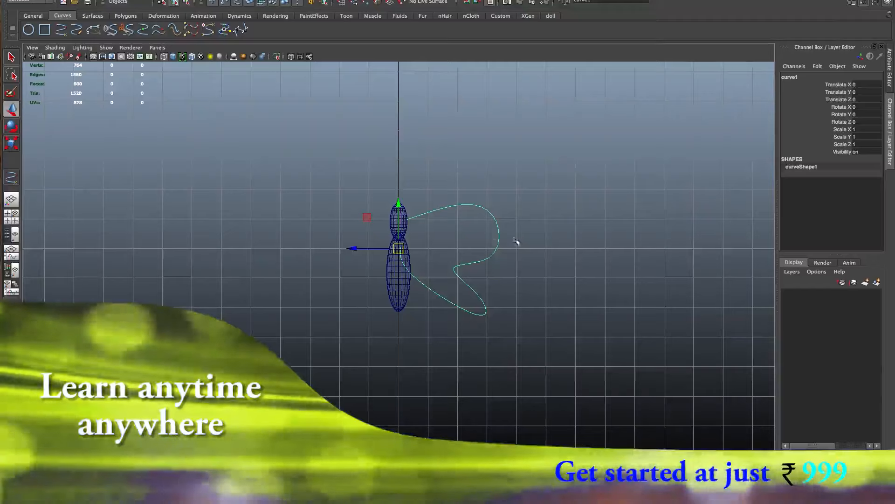
pyautogui.click(263, 2)
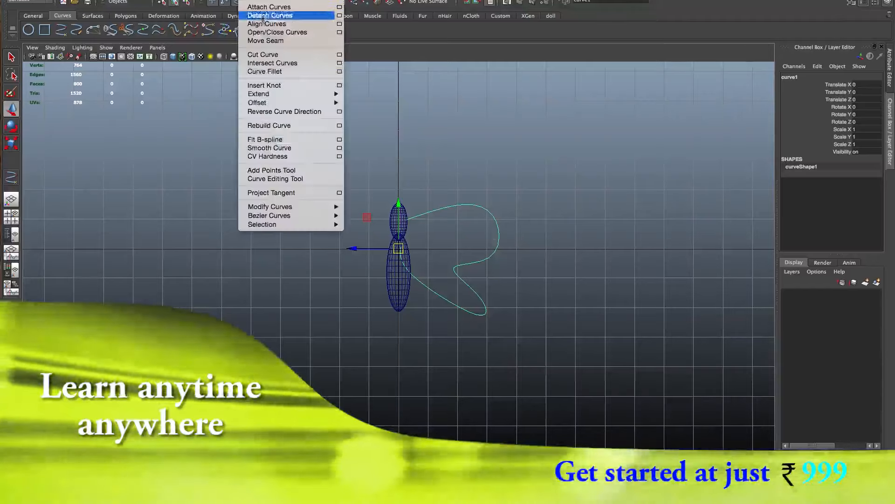
pyautogui.click(264, 34)
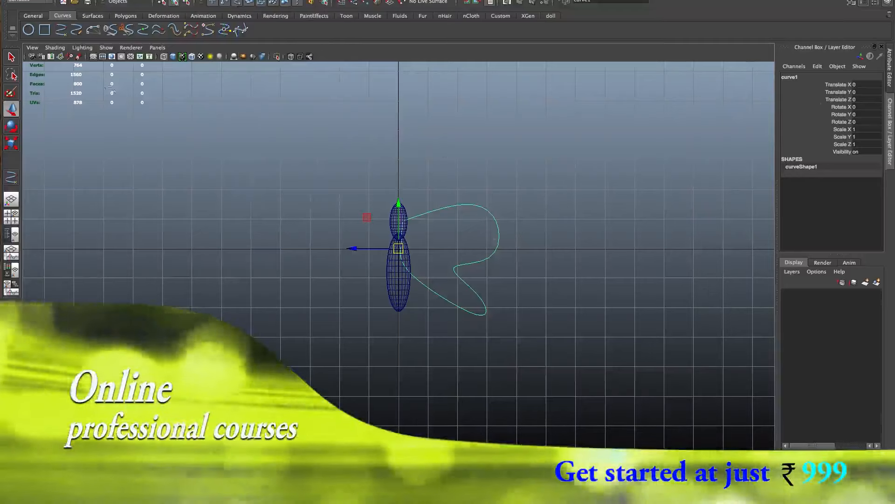
pyautogui.click(296, 0)
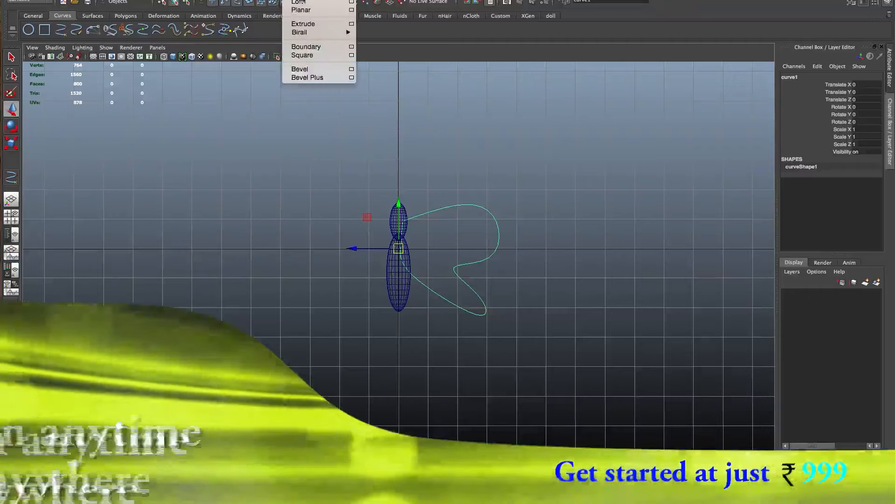
pyautogui.click(305, 10)
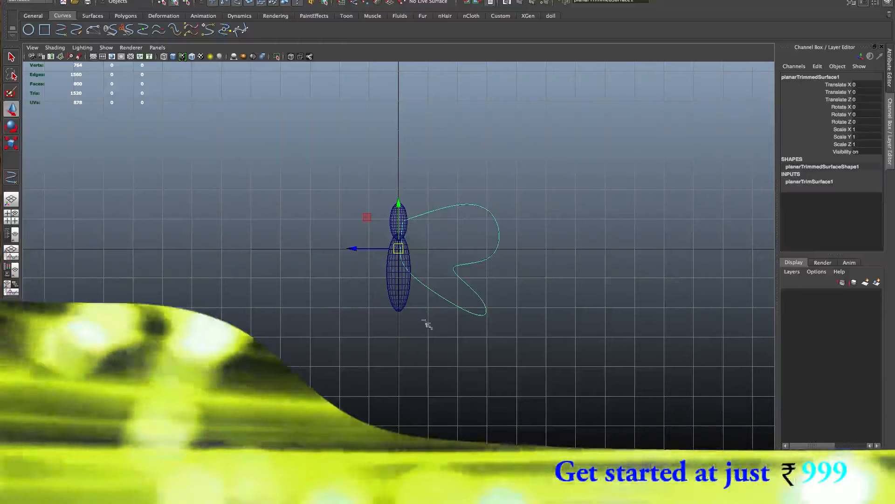
# Step: Select the body, open the Hypershade, set its window aside, and switch to the perspective view
pyautogui.click(400, 301)
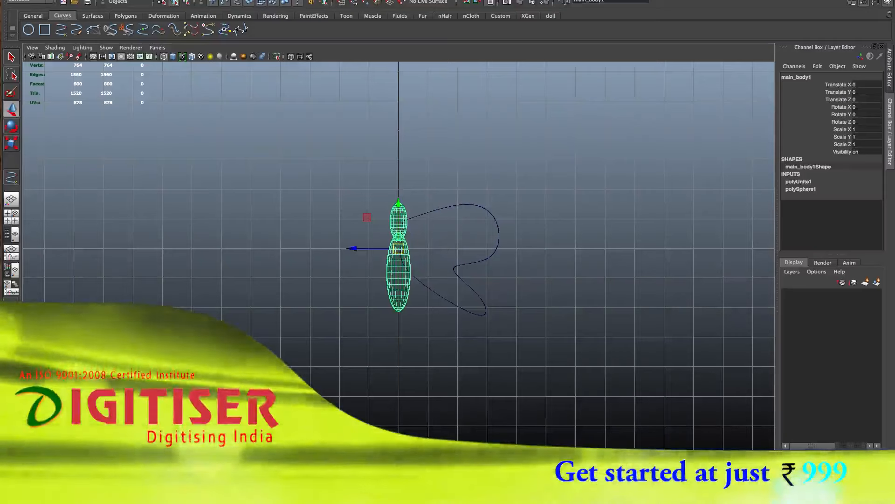
pyautogui.click(191, 0)
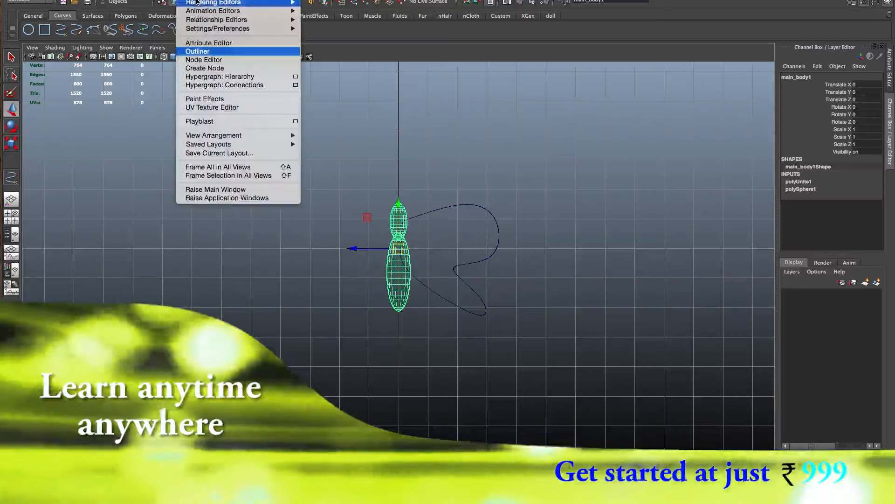
pyautogui.moveTo(203, 21)
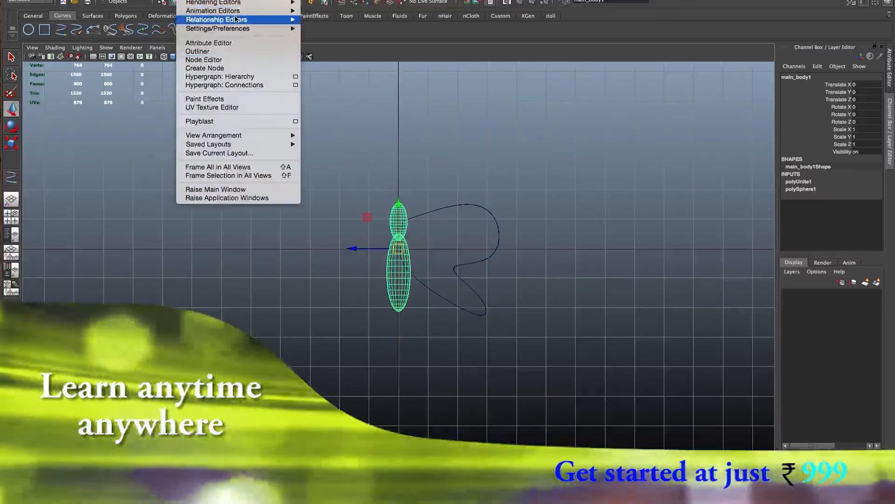
pyautogui.moveTo(230, 13)
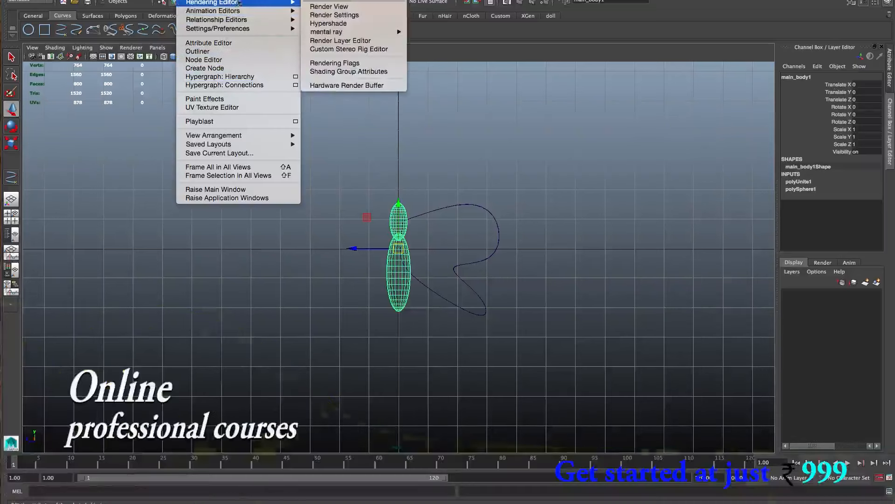
pyautogui.click(334, 23)
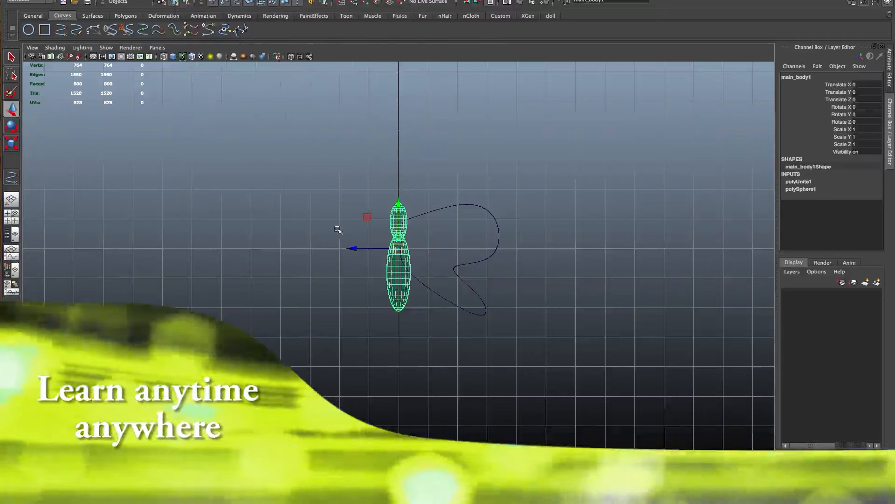
pyautogui.moveTo(284, 93); pyautogui.dragTo(174, 83)
pyautogui.press('space')
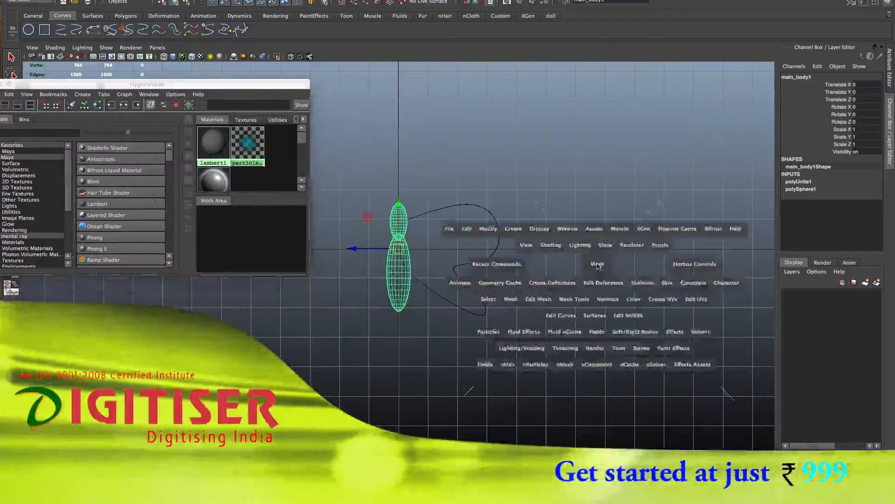
pyautogui.press('space')
pyautogui.click(533, 266)
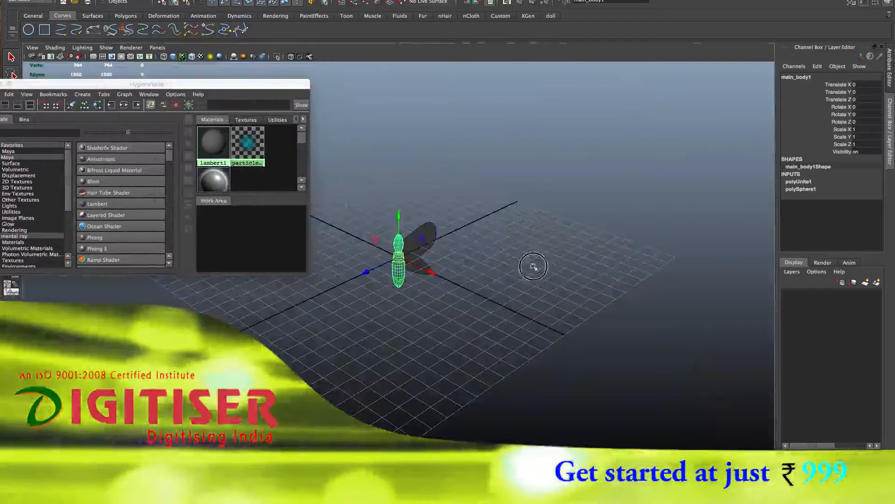
# Step: Try moving the body, wing surface and outline curve up together by about 2.33 units in Y, and undo the move
pyautogui.scroll(-4, 499, 278)
pyautogui.click(524, 353)
pyautogui.moveTo(347, 201); pyautogui.dragTo(525, 353)
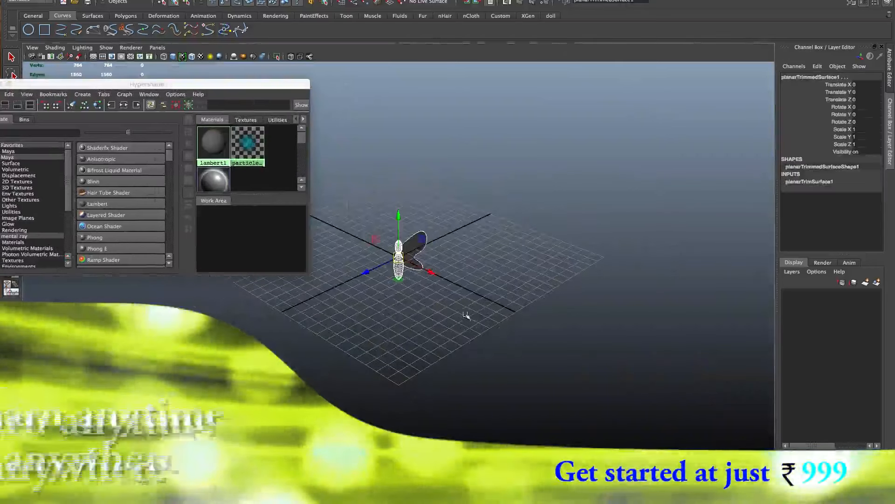
pyautogui.scroll(1, 466, 315)
pyautogui.scroll(1, 402, 252)
pyautogui.moveTo(397, 229); pyautogui.dragTo(397, 199)
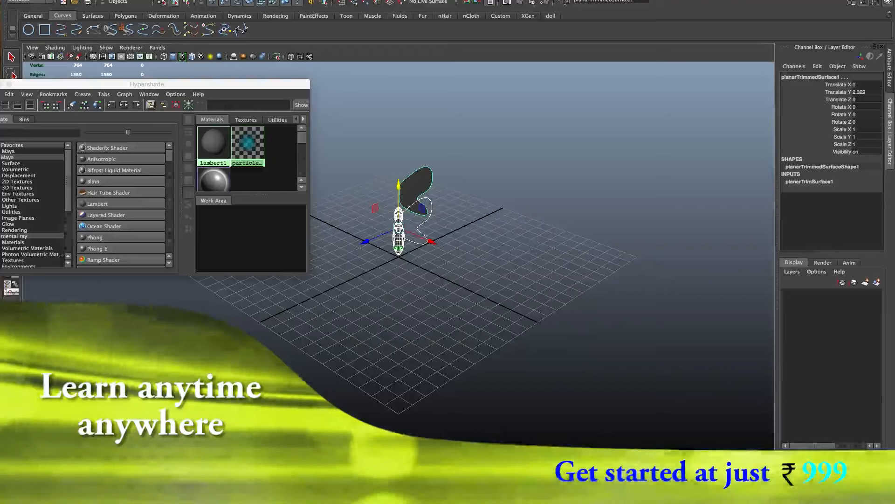
pyautogui.hotkey('ctrl', 'z')
pyautogui.click(484, 228)
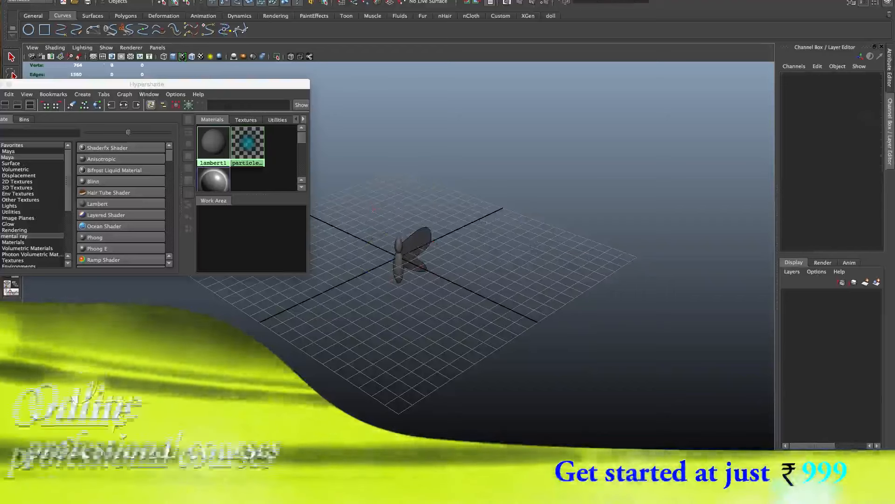
# Step: Select the body and create a new Blinn material in the Hypershade
pyautogui.click(402, 266)
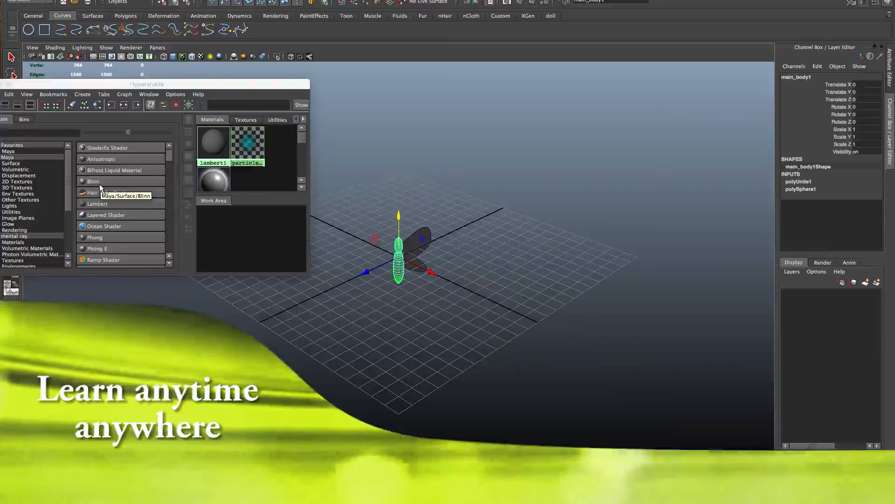
pyautogui.click(99, 183)
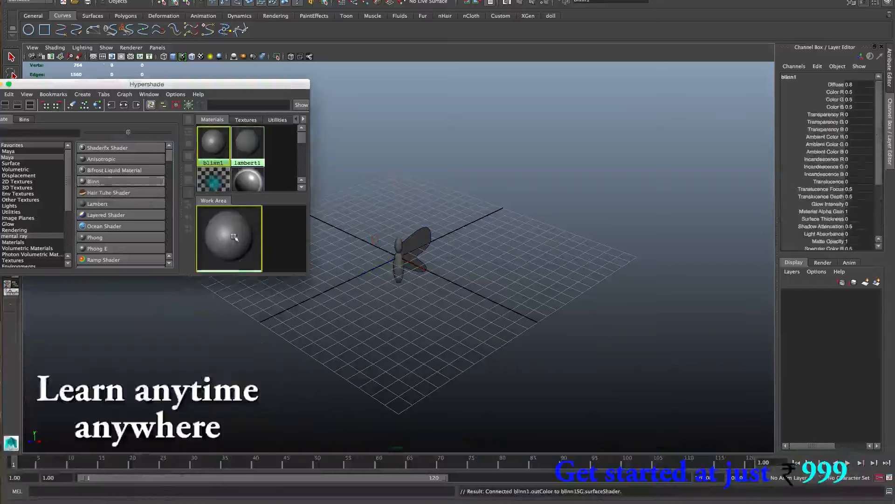
# Step: Map a Ramp texture to the Color of the blinn1 material
pyautogui.doubleClick(233, 236)
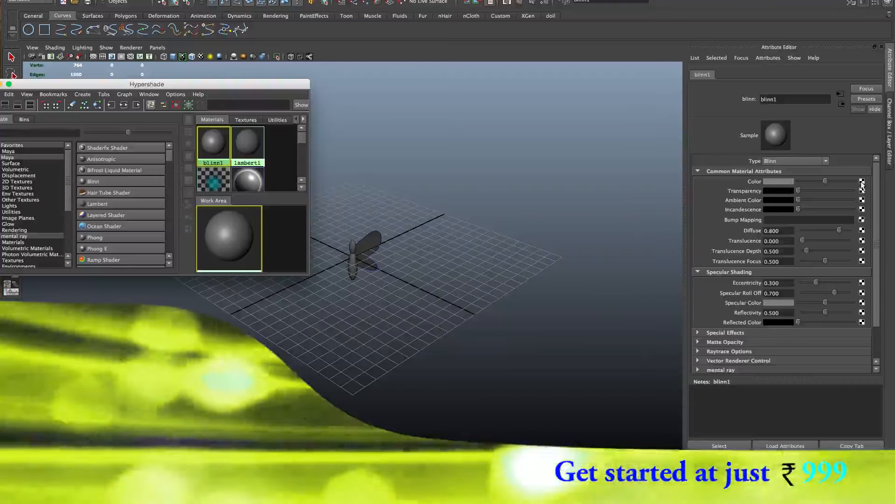
pyautogui.click(863, 183)
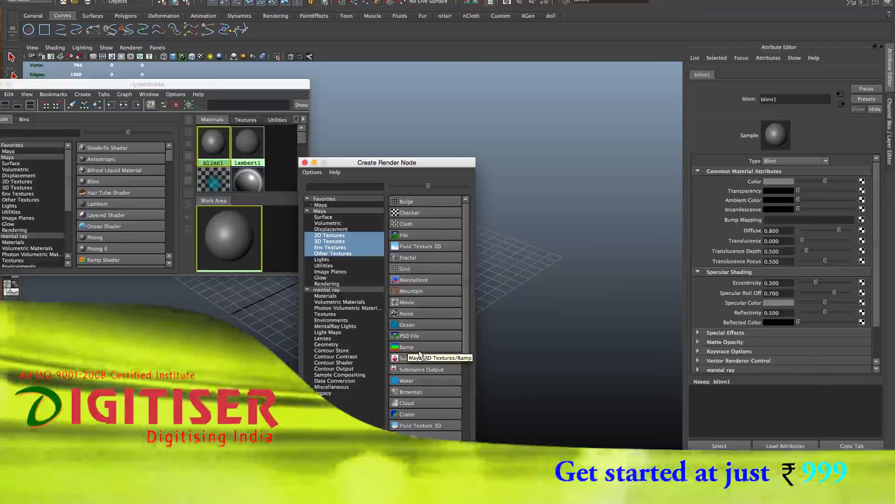
pyautogui.click(419, 347)
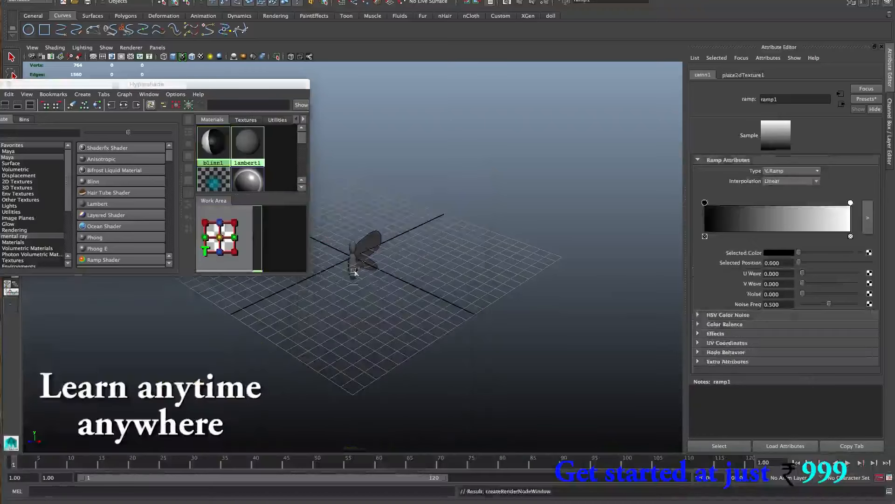
# Step: Turn on textured display in the perspective view and select the butterfly body
pyautogui.click(353, 259)
pyautogui.keyDown('alt'); pyautogui.moveTo(414, 331); pyautogui.dragTo(410, 301); pyautogui.keyUp('alt')
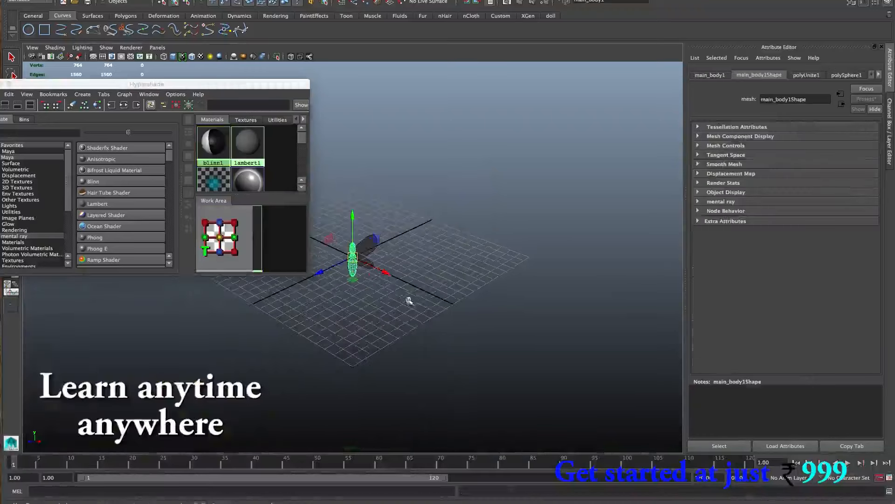
pyautogui.scroll(3, 409, 301)
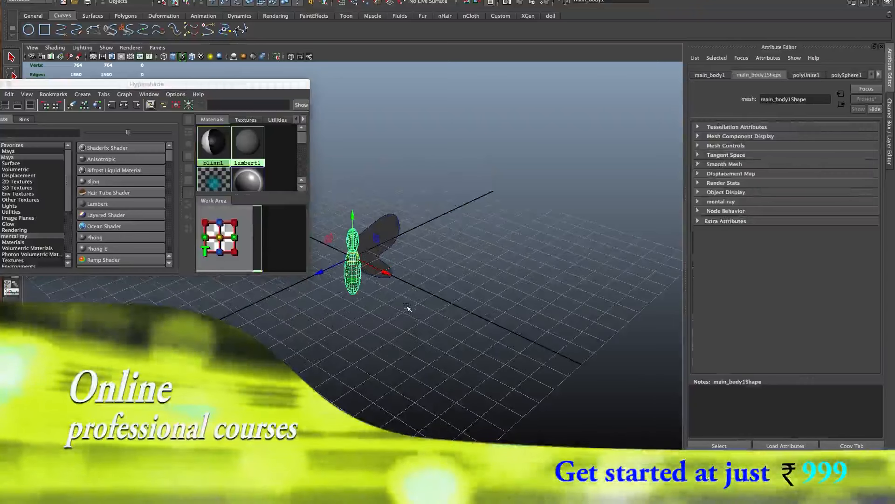
pyautogui.press('6')
pyautogui.click(401, 306)
pyautogui.click(363, 276)
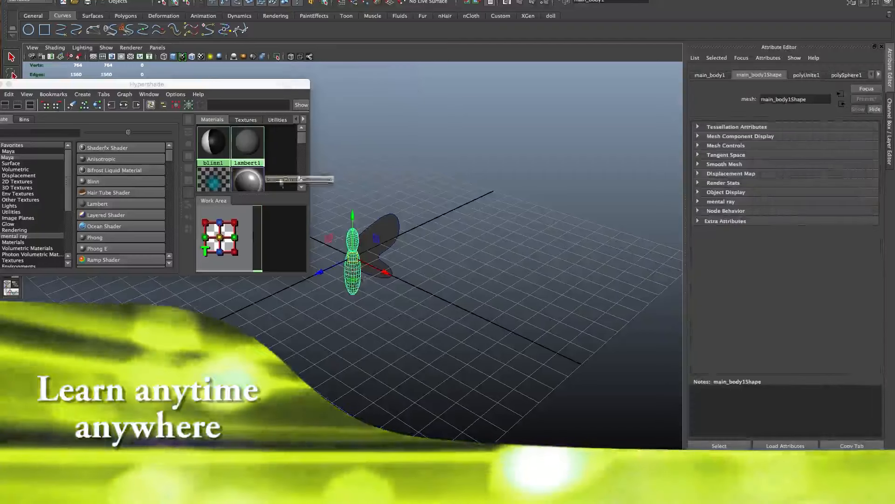
# Step: Assign the blinn1 material to the butterfly body
pyautogui.click(216, 154)
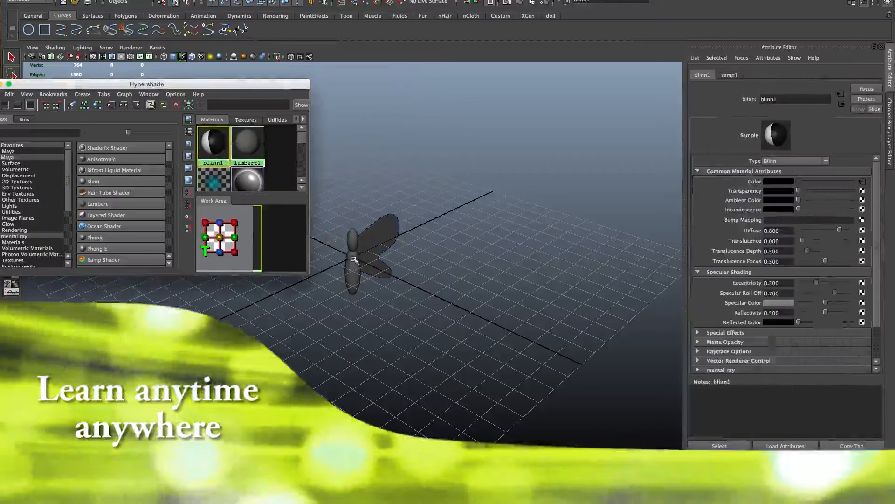
pyautogui.click(368, 274)
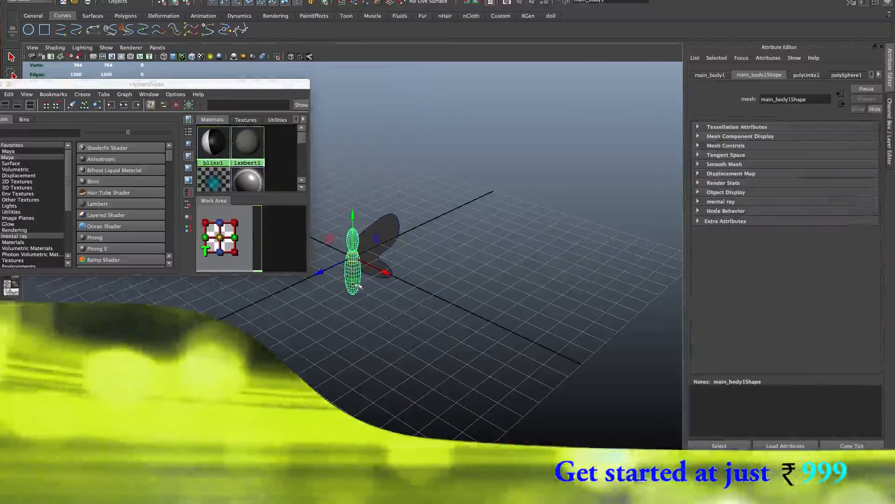
pyautogui.moveTo(216, 139); pyautogui.dragTo(354, 277, button='middle')
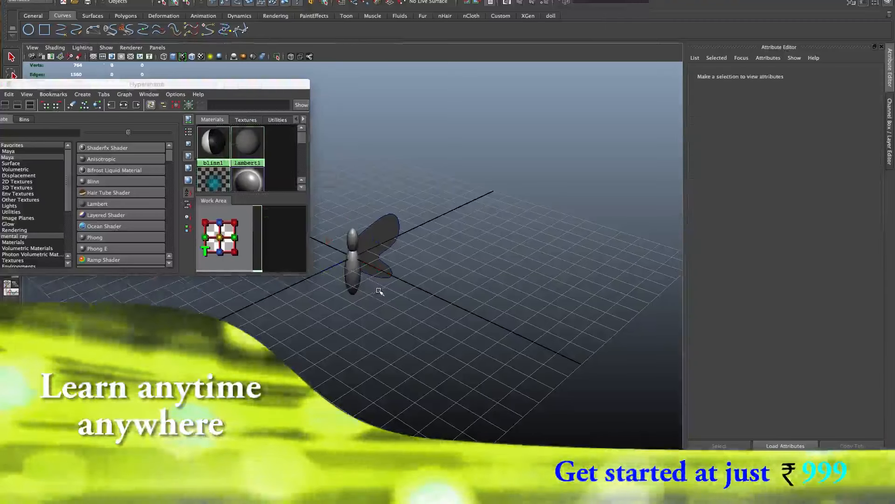
pyautogui.click(353, 280)
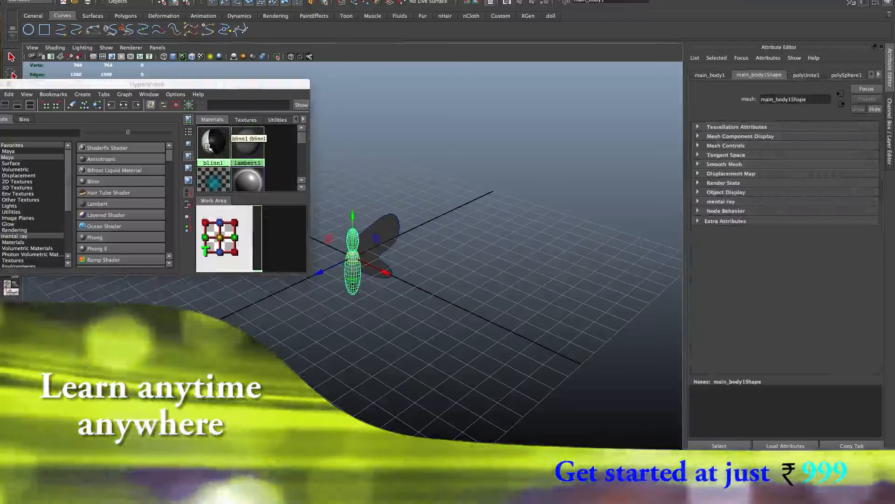
pyautogui.rightClick(208, 148)
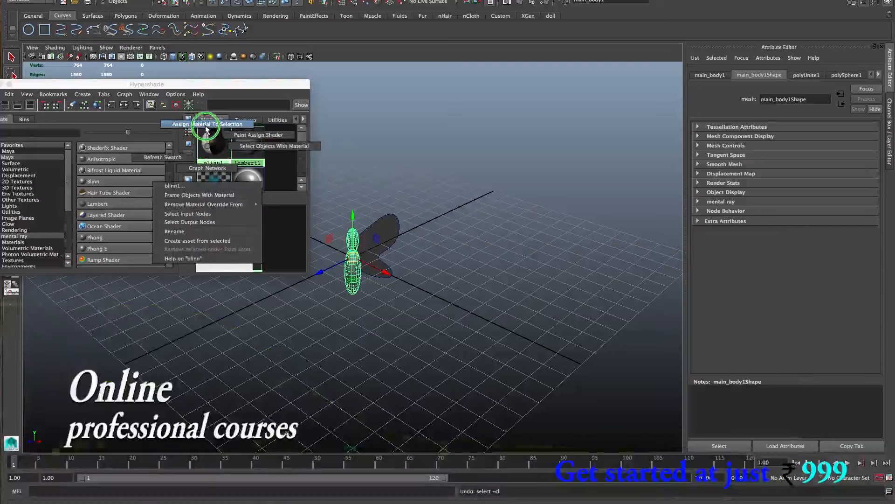
pyautogui.click(207, 136)
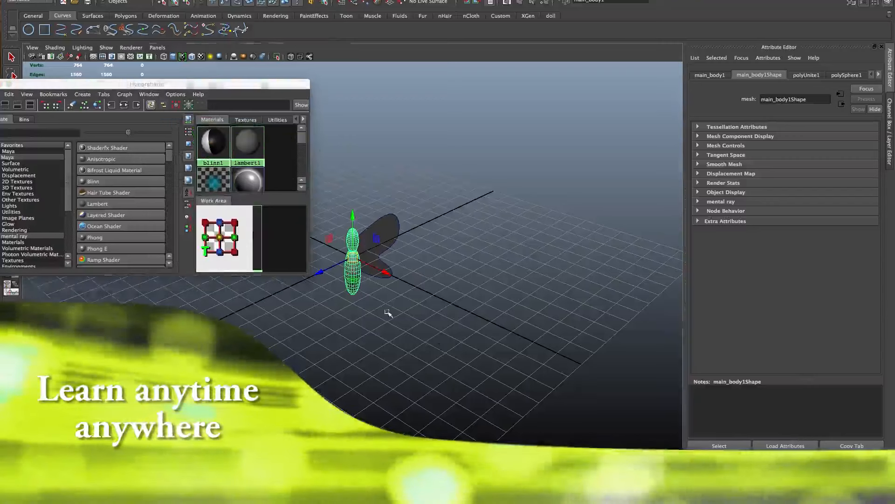
# Step: Open the ramp connected to blinn1's Color and remove its black entry, keeping only the white one
pyautogui.click(356, 283)
pyautogui.click(355, 283)
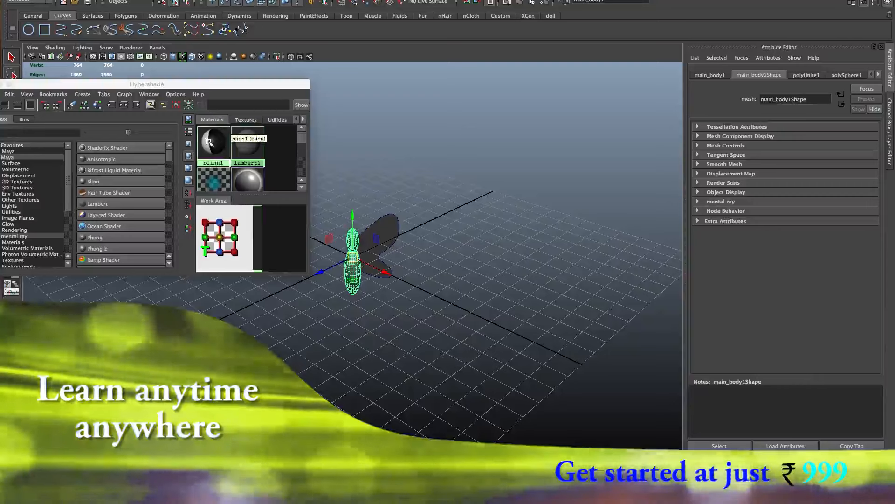
pyautogui.click(209, 141)
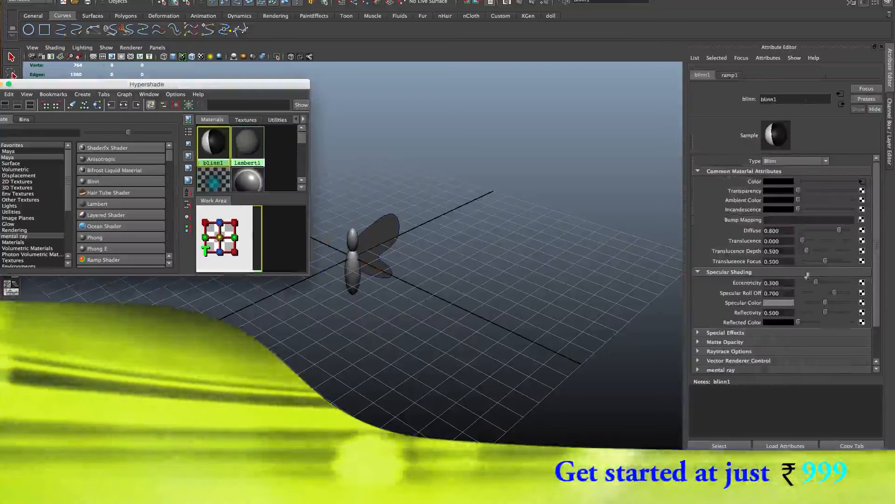
pyautogui.click(862, 182)
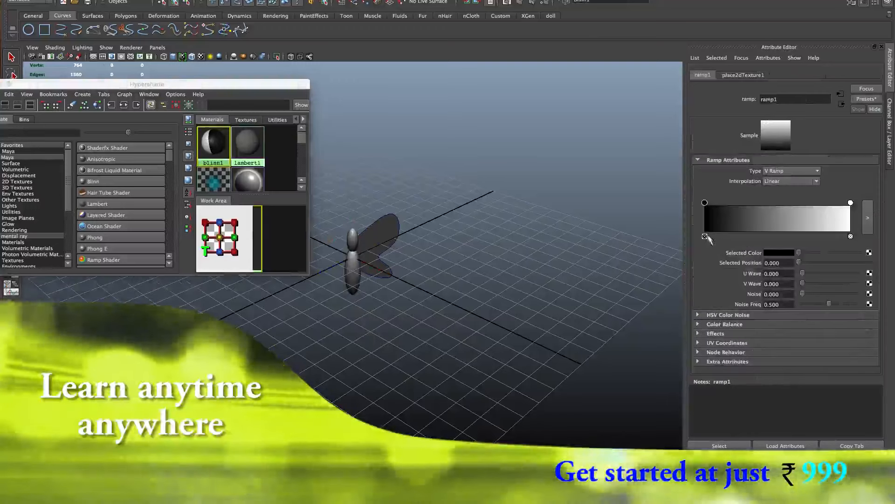
pyautogui.click(705, 235)
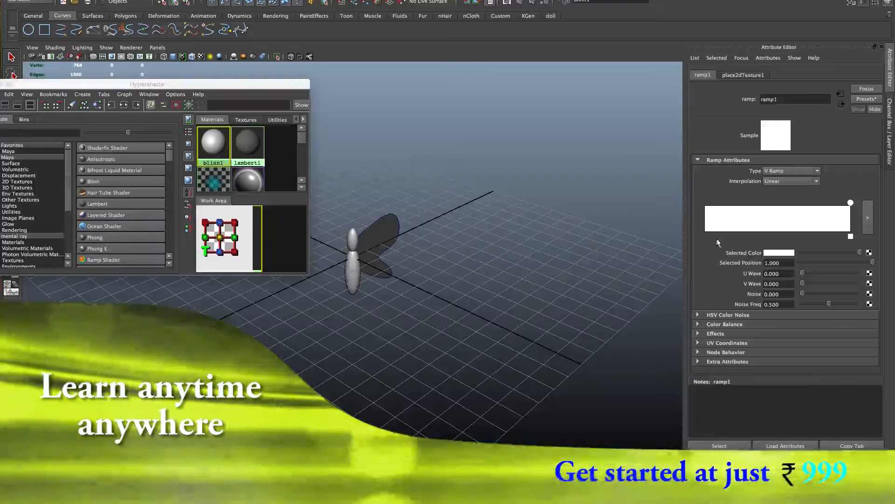
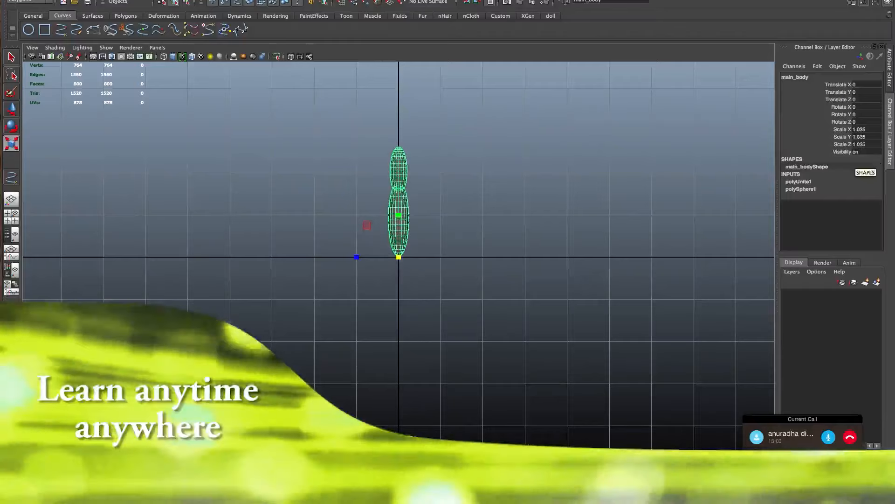
# Step: Freeze the transformations of the butterfly body and switch to the Surfaces menu set
pyautogui.click(105, 1)
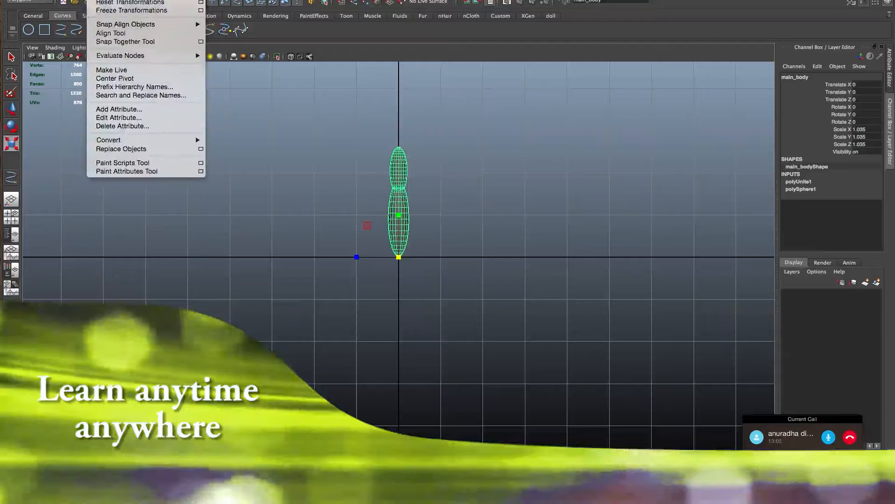
pyautogui.click(111, 11)
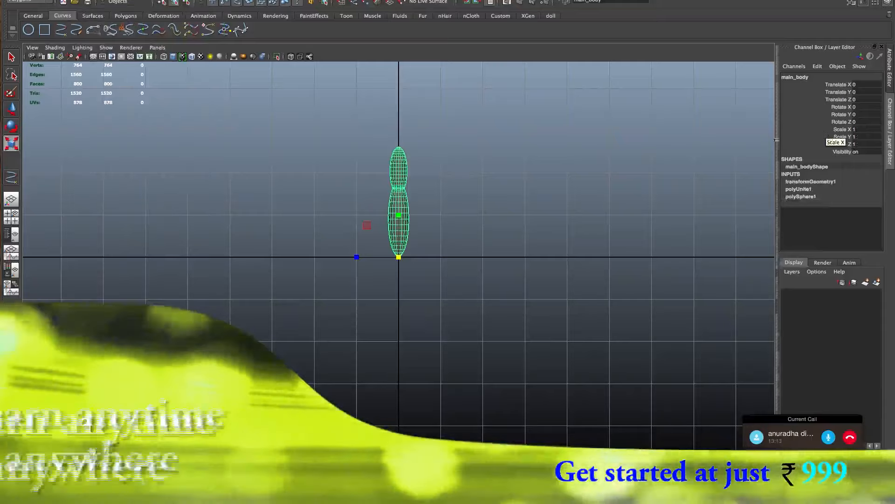
pyautogui.click(28, 2)
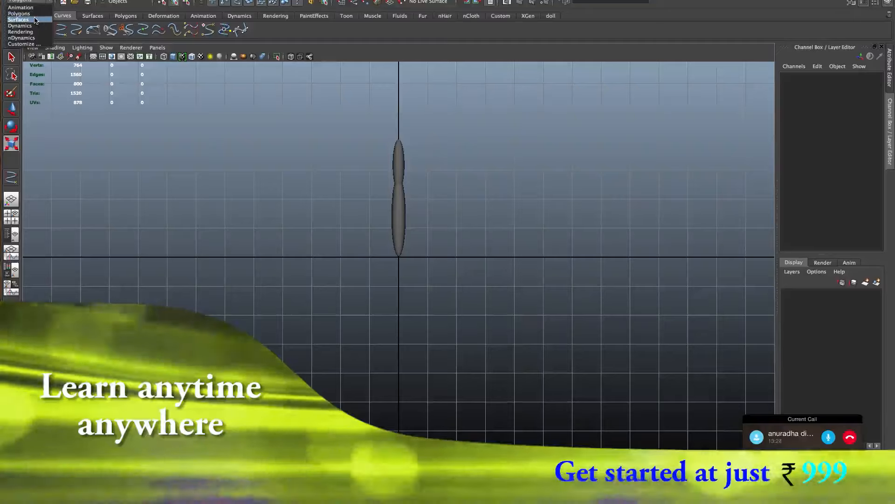
pyautogui.click(35, 20)
# Step: Draw a two-lobed wing outline with the CV Curve Tool, from the body's upper segment around to its lower segment
pyautogui.click(126, 1)
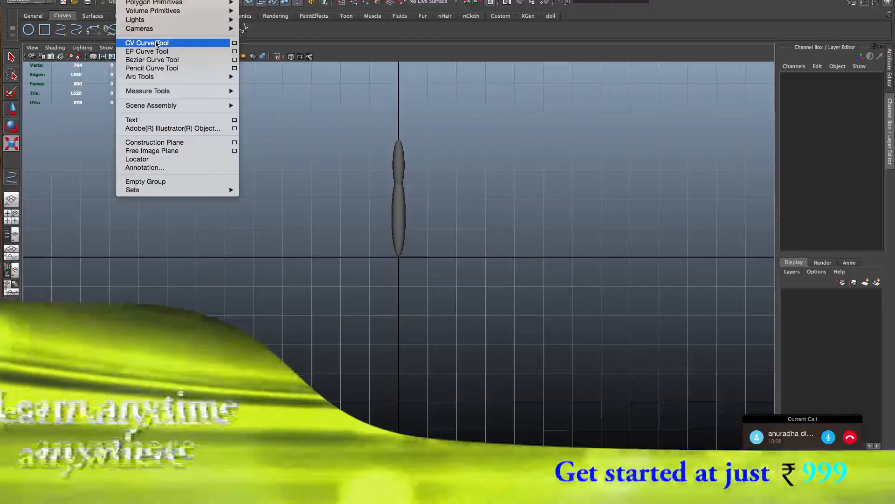
pyautogui.click(156, 43)
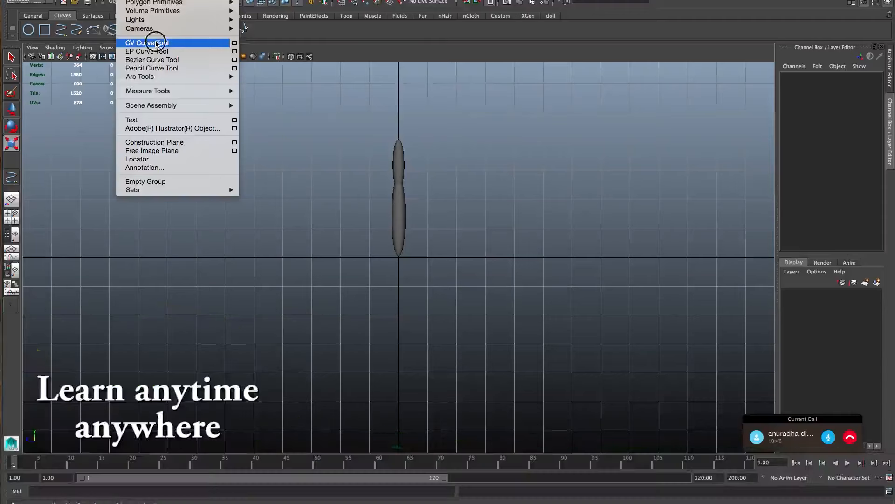
pyautogui.click(400, 162)
pyautogui.click(423, 141)
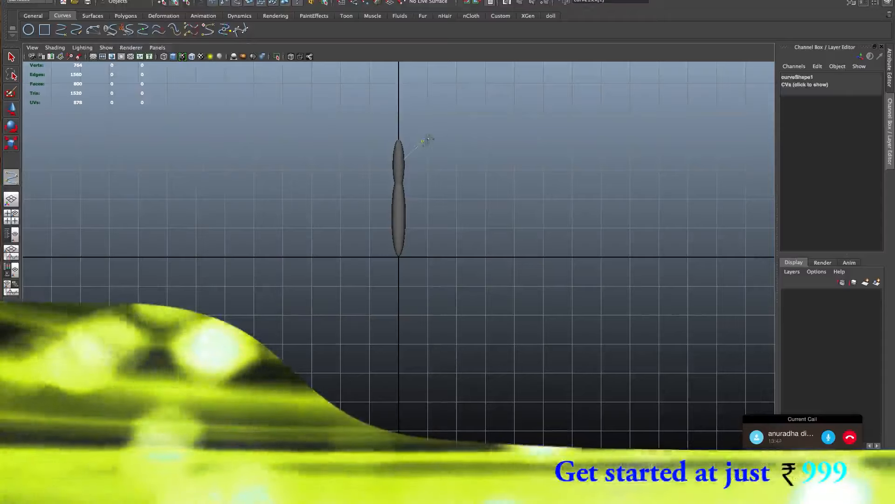
pyautogui.click(476, 147)
pyautogui.click(456, 176)
pyautogui.click(443, 186)
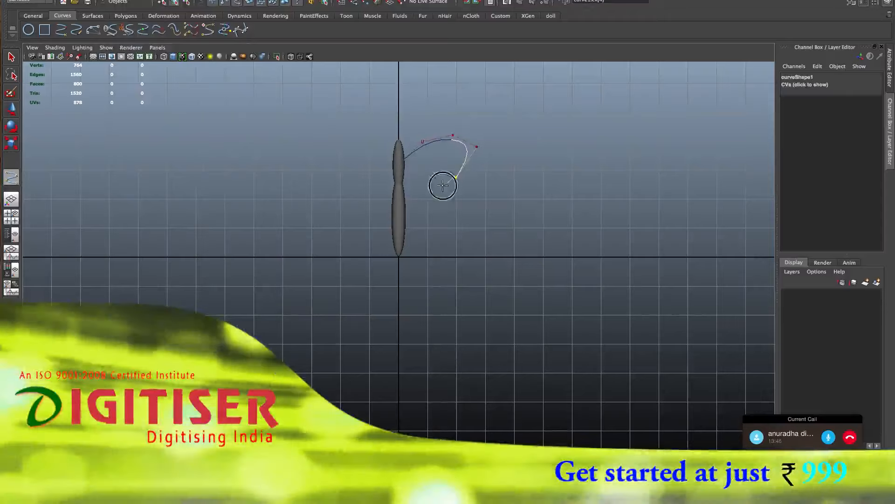
pyautogui.click(450, 200)
pyautogui.click(463, 217)
pyautogui.click(475, 242)
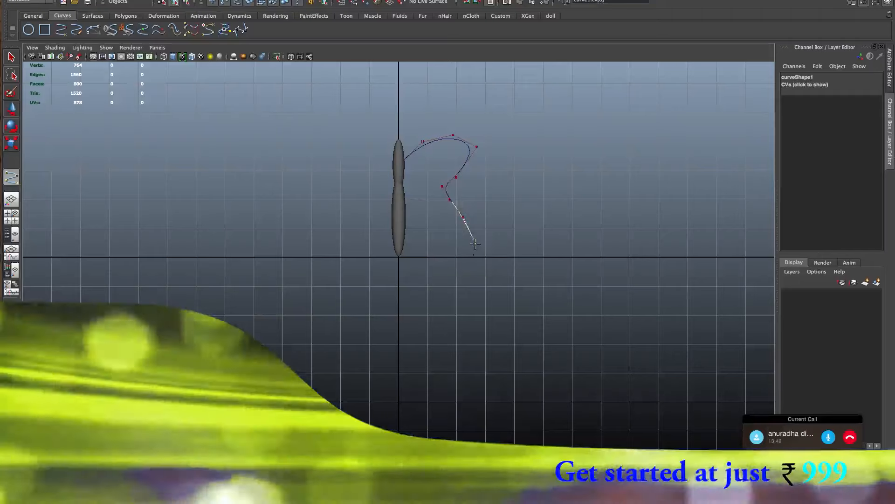
pyautogui.click(455, 259)
pyautogui.click(431, 242)
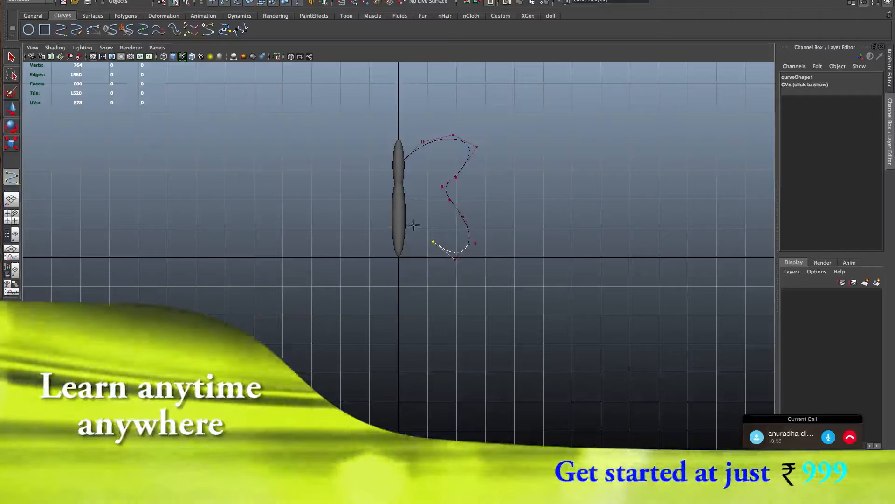
pyautogui.click(407, 213)
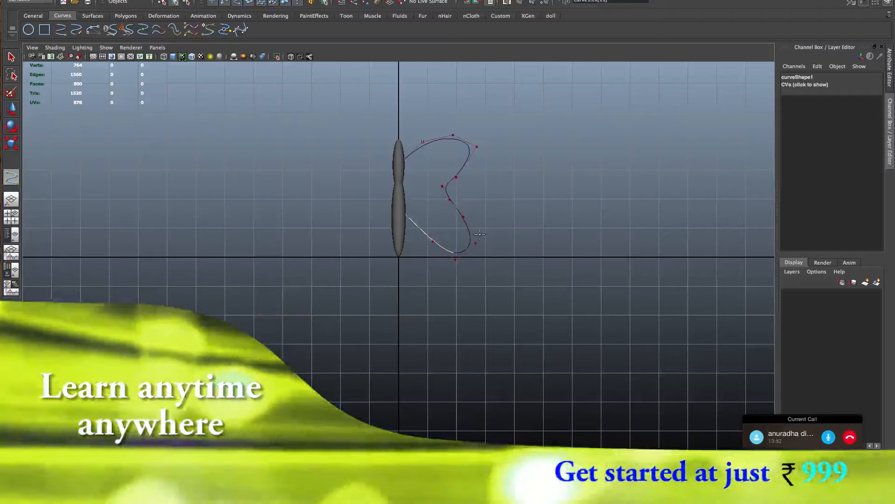
# Step: Switch the view to wireframe display so the curve ends inside the body can be seen
pyautogui.press('4')
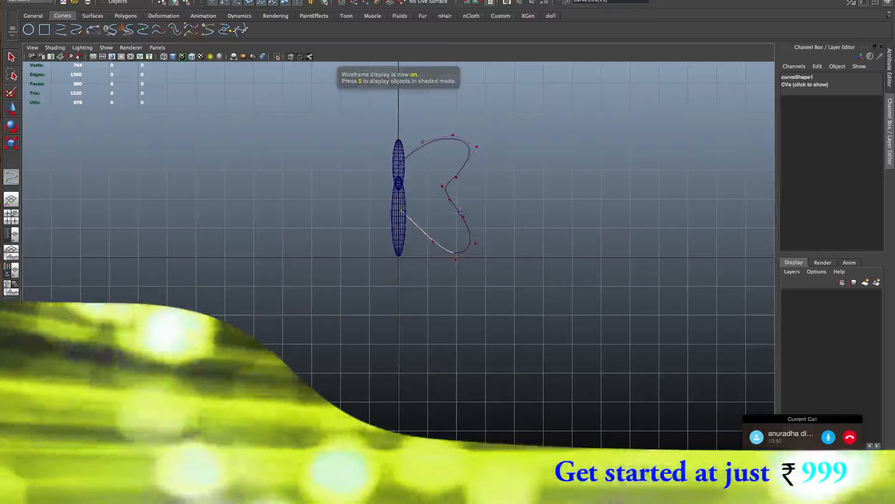
pyautogui.press('5')
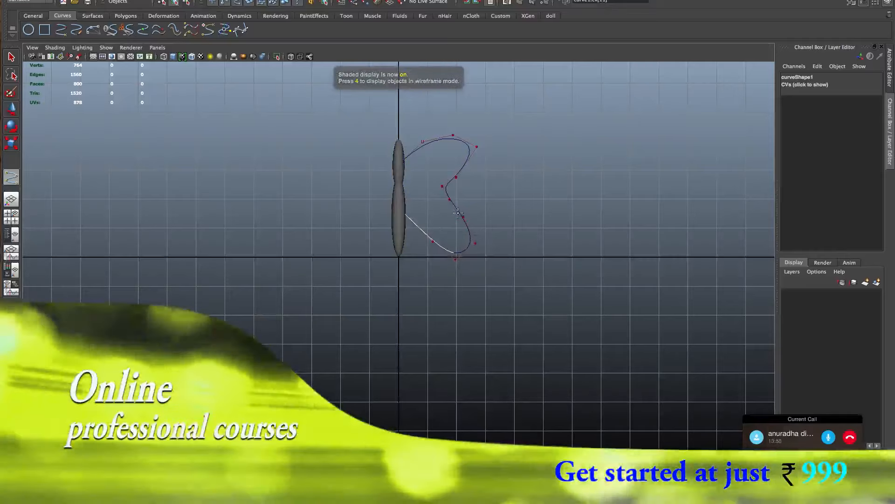
pyautogui.press('4')
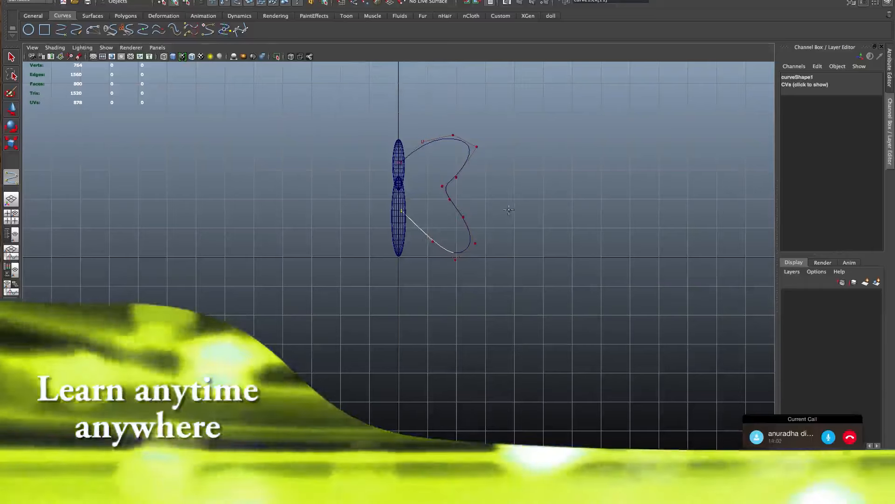
# Step: Delete the points of the drawn wing curve one after another until the whole curve is removed
pyautogui.press('Delete')
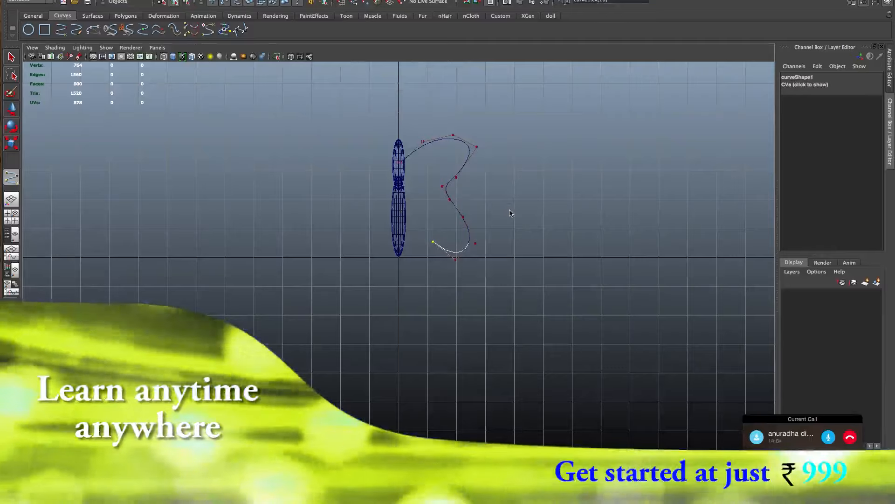
pyautogui.press('Delete')
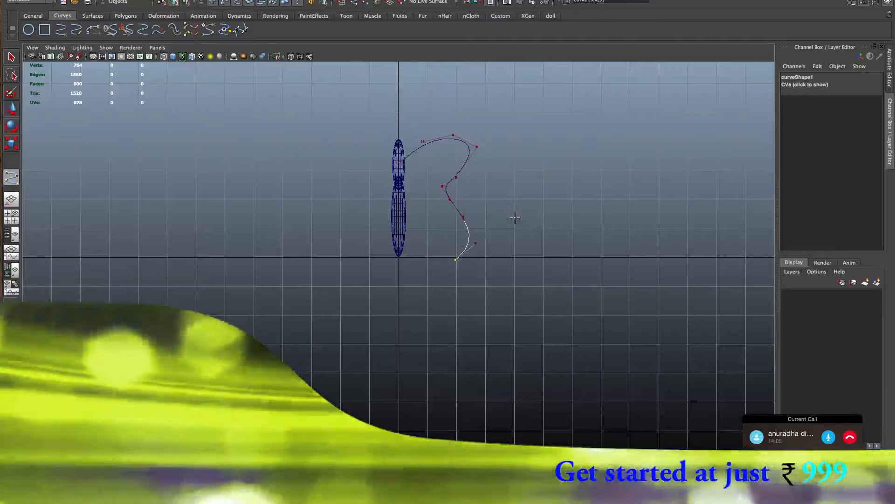
pyautogui.press('Delete')
pyautogui.press('Delete')
pyautogui.press('Delete')
pyautogui.press('Delete')
pyautogui.press('Delete')
pyautogui.press('Delete')
pyautogui.press('Delete')
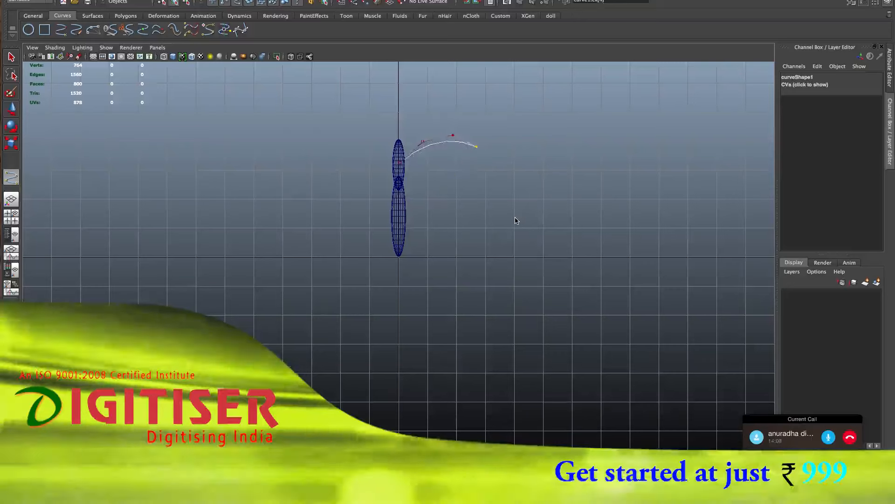
pyautogui.press('Delete')
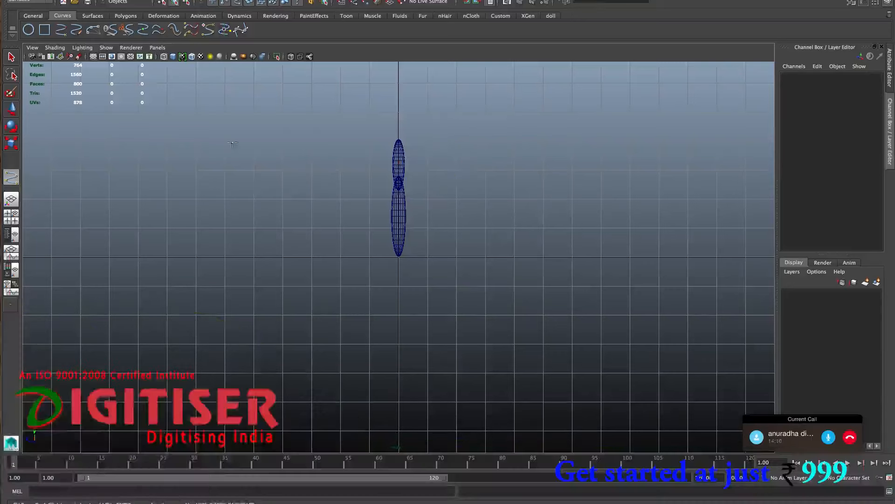
# Step: Try drawing the two-lobed wing outline with the EP Curve Tool, from the body's upper segment around to its lower segment
pyautogui.click(128, 0)
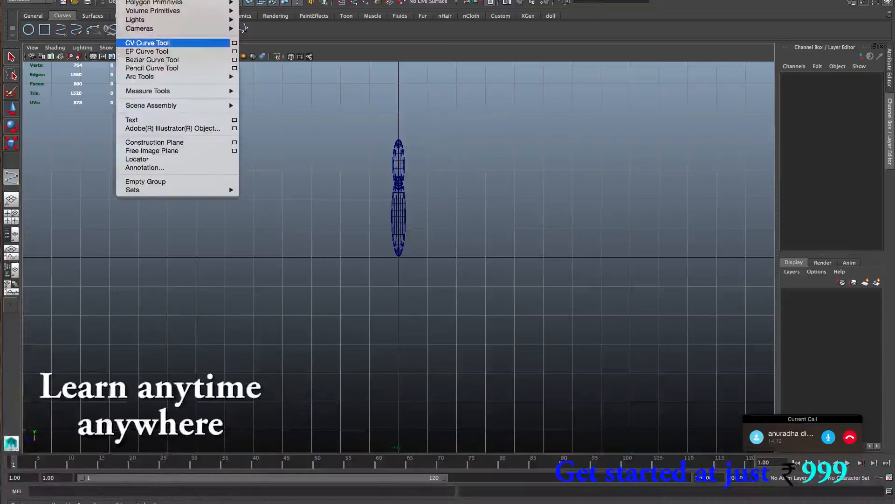
pyautogui.click(145, 51)
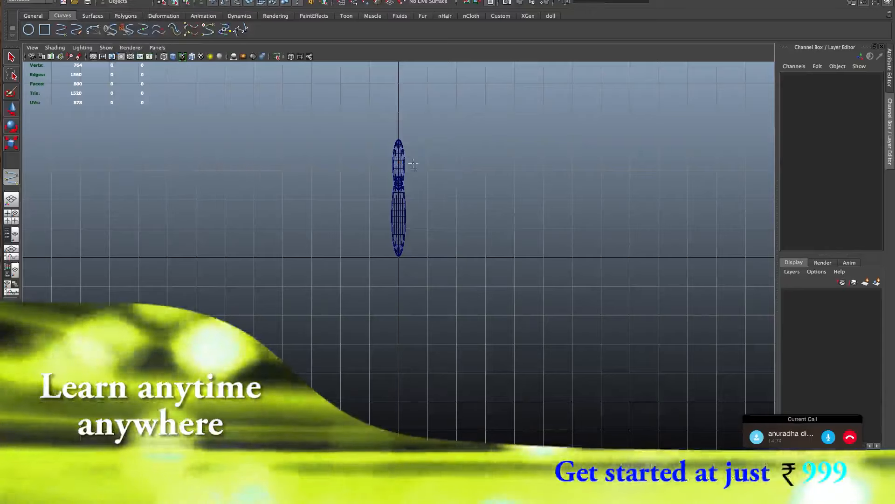
pyautogui.click(413, 154)
pyautogui.click(428, 149)
pyautogui.click(448, 166)
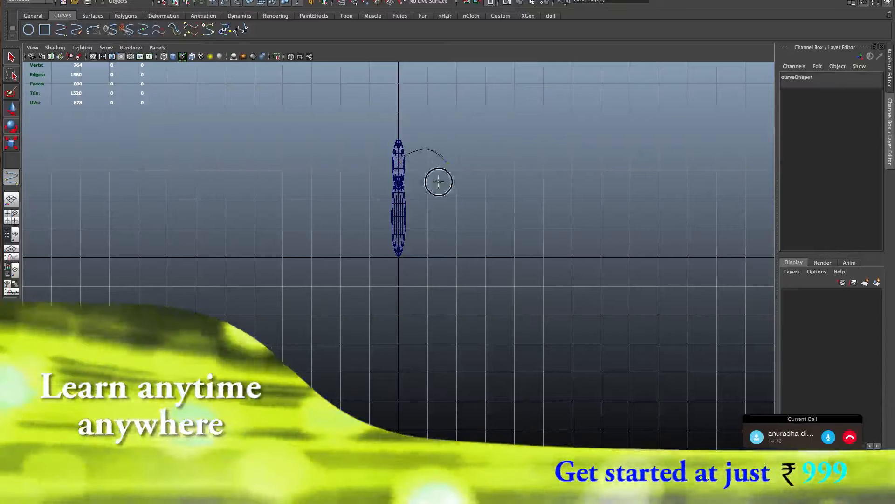
pyautogui.click(438, 187)
pyautogui.click(454, 212)
pyautogui.click(466, 235)
pyautogui.click(447, 257)
pyautogui.click(427, 245)
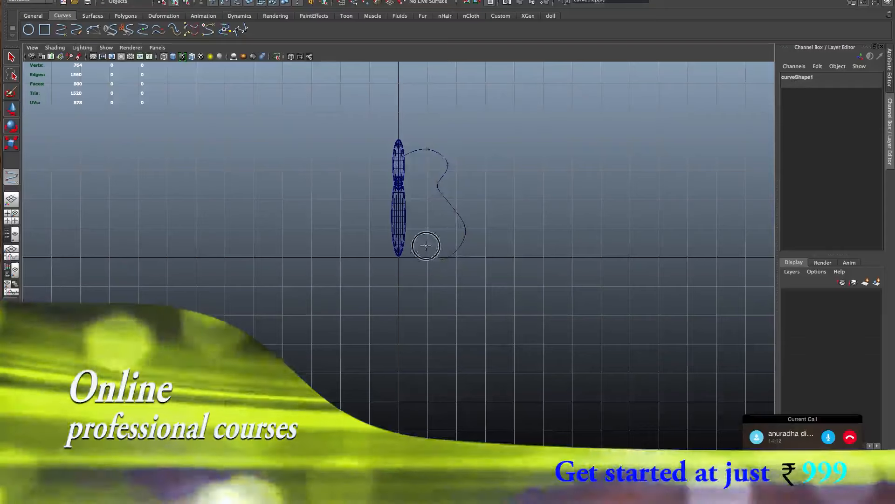
pyautogui.click(410, 228)
pyautogui.click(402, 216)
pyautogui.click(400, 208)
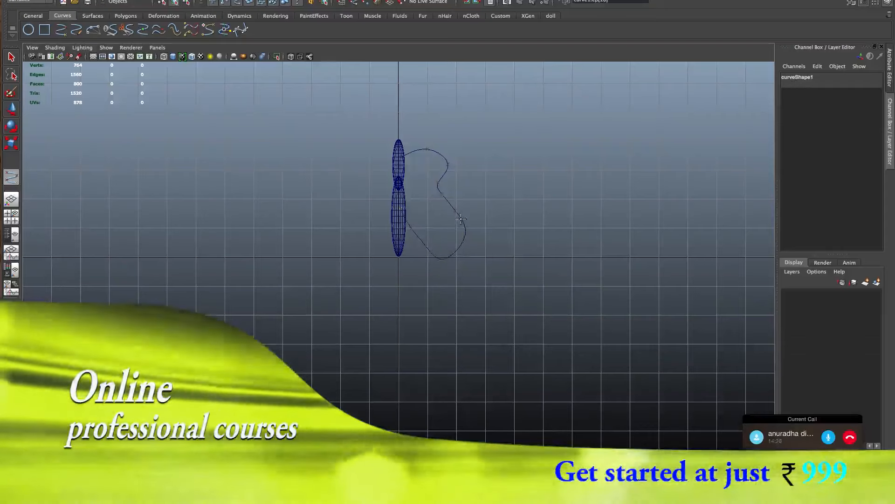
# Step: Remove the points of the EP wing curve one after another until the whole curve is gone
pyautogui.press('BackSpace')
pyautogui.press('BackSpace')
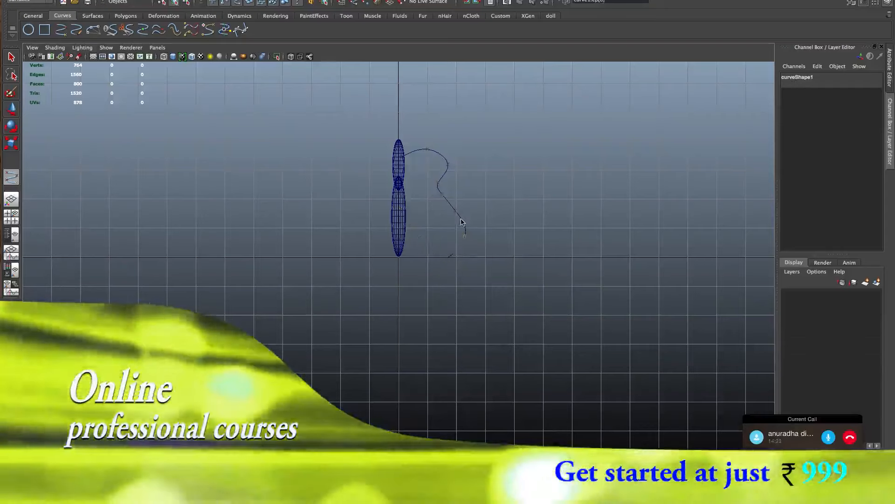
pyautogui.press('BackSpace')
pyautogui.press('BackSpace')
pyautogui.press('BackSpace')
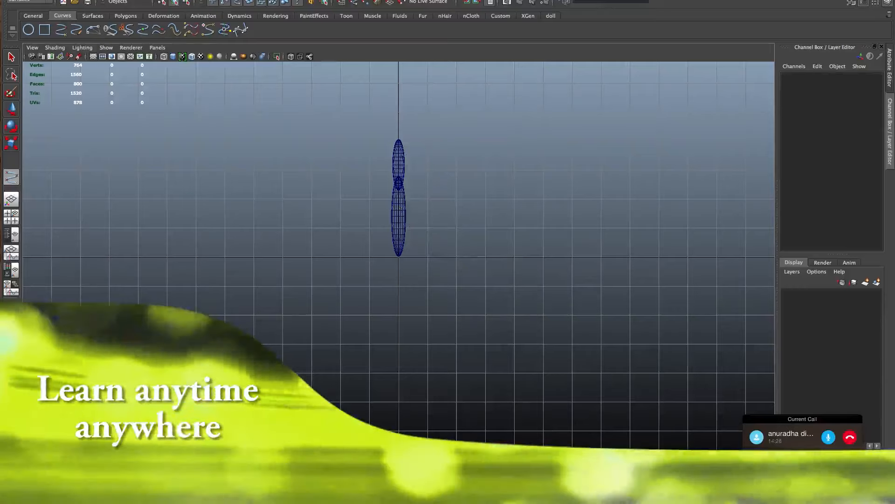
# Step: Draw a pointed two-lobed wing outline with the CV Curve Tool, starting inside the body's upper segment and ending near its waist
pyautogui.click(129, 0)
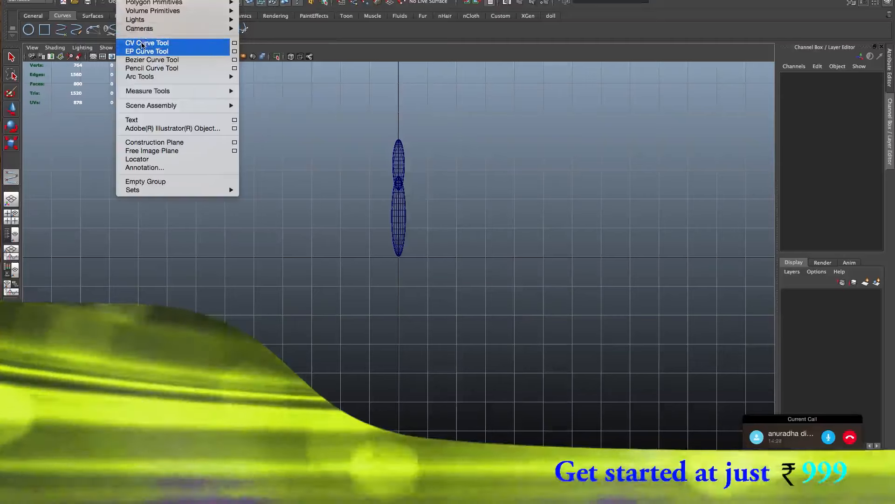
pyautogui.click(142, 45)
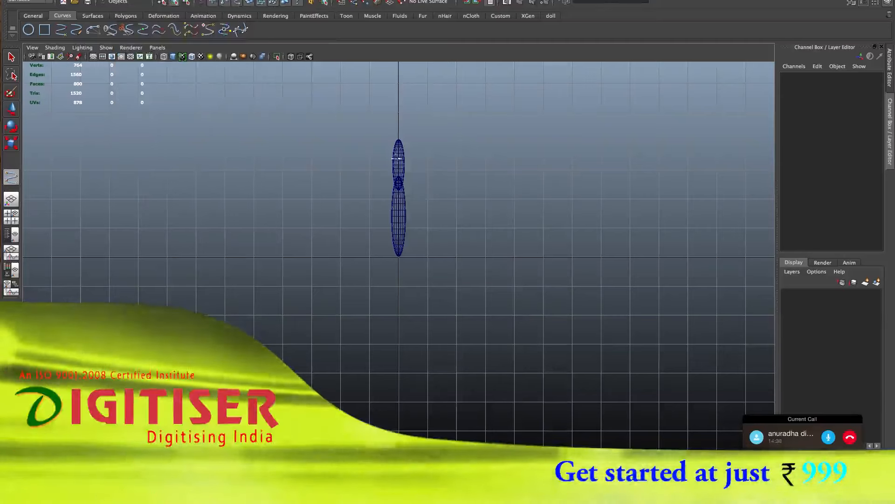
pyautogui.click(398, 158)
pyautogui.click(426, 147)
pyautogui.click(468, 145)
pyautogui.click(460, 167)
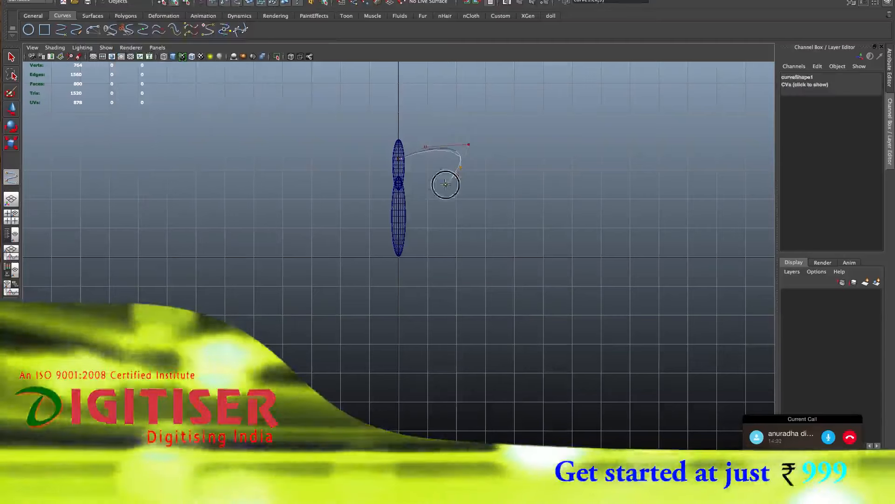
pyautogui.click(445, 185)
pyautogui.click(451, 198)
pyautogui.click(467, 227)
pyautogui.click(472, 271)
pyautogui.click(429, 248)
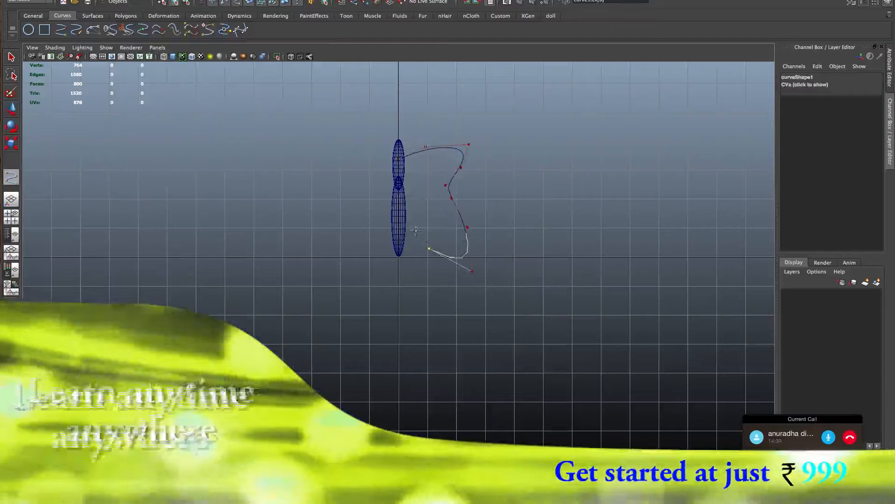
pyautogui.click(415, 230)
pyautogui.click(404, 200)
pyautogui.click(401, 177)
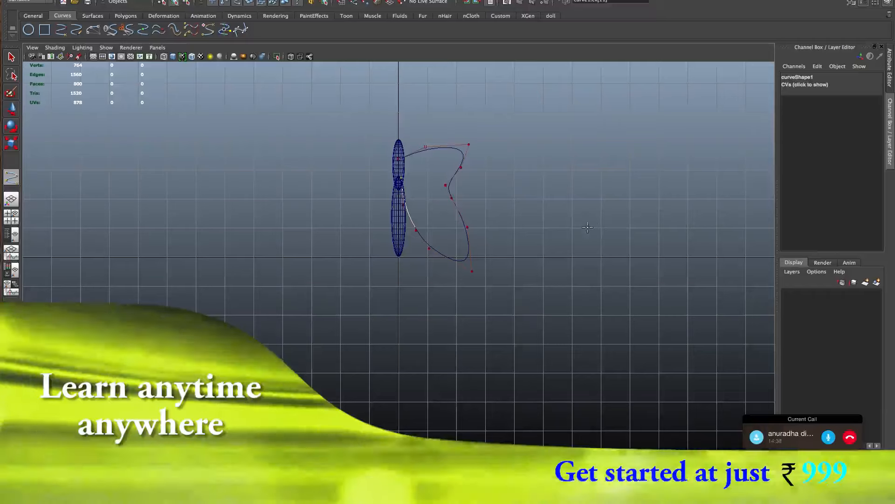
pyautogui.press('w')
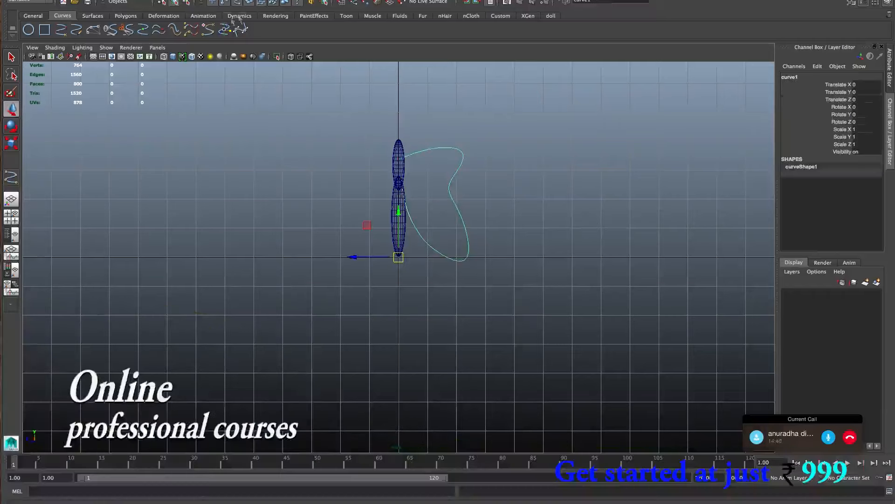
# Step: Try to close the wing outline with Open/Close Curves and shift it to 0.032 along Z
pyautogui.click(256, 1)
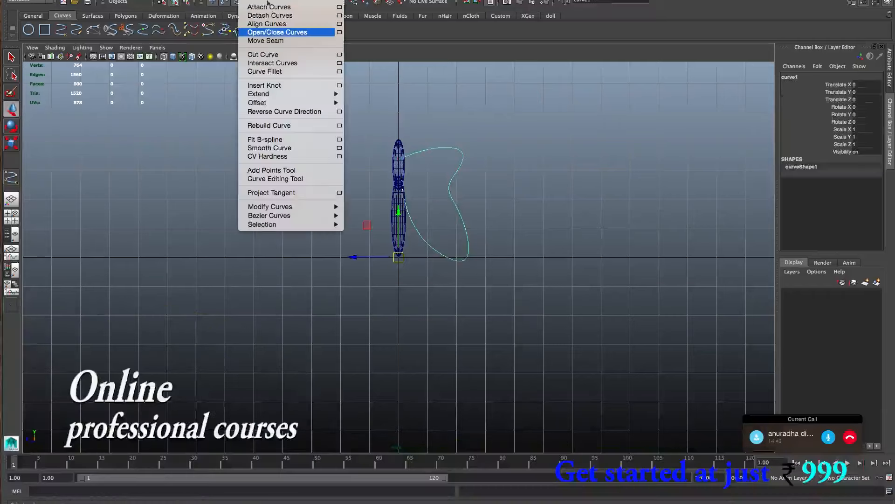
pyautogui.click(275, 32)
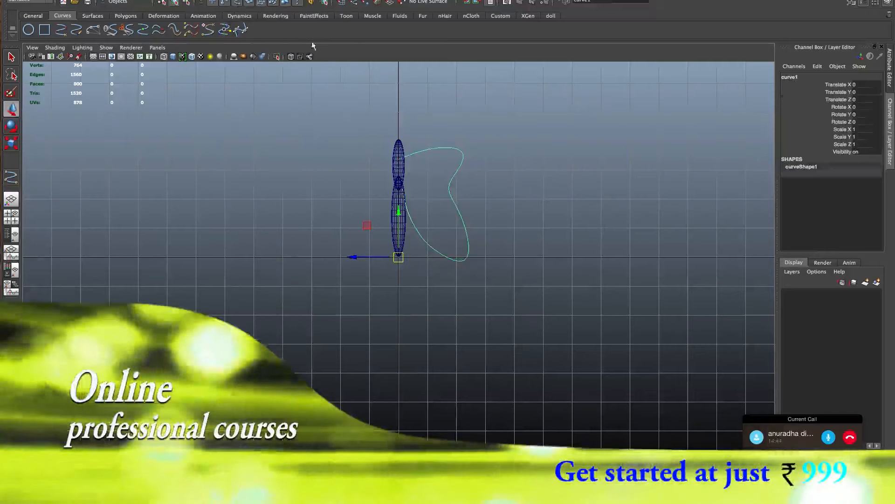
pyautogui.moveTo(360, 256); pyautogui.dragTo(356, 257)
# Step: Examine the wing outline against the body in the perspective view, and return to the side view
pyautogui.press('space')
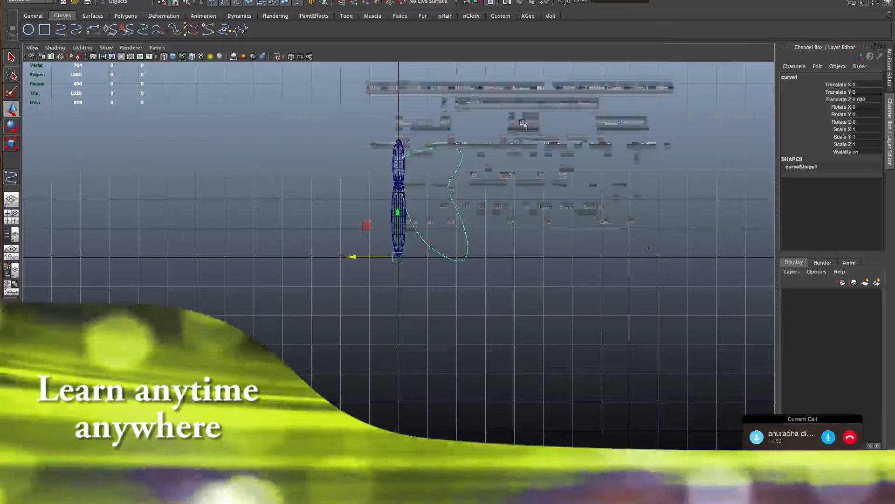
pyautogui.press('space')
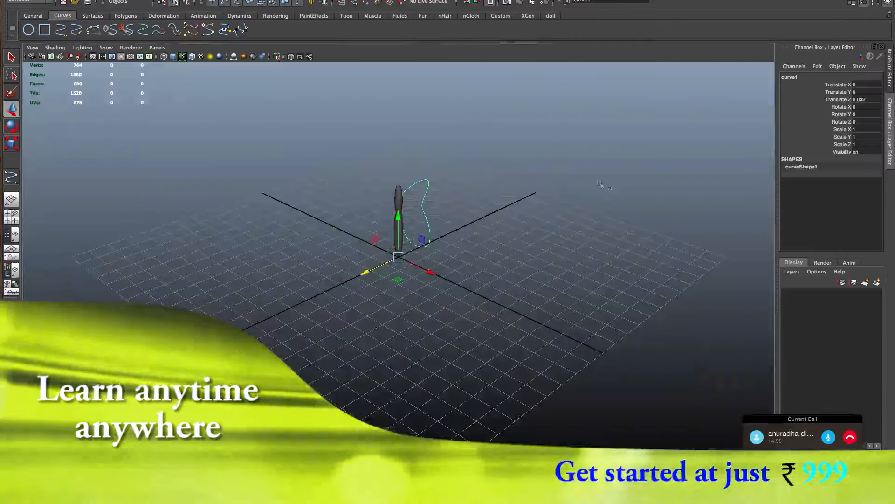
pyautogui.press('space')
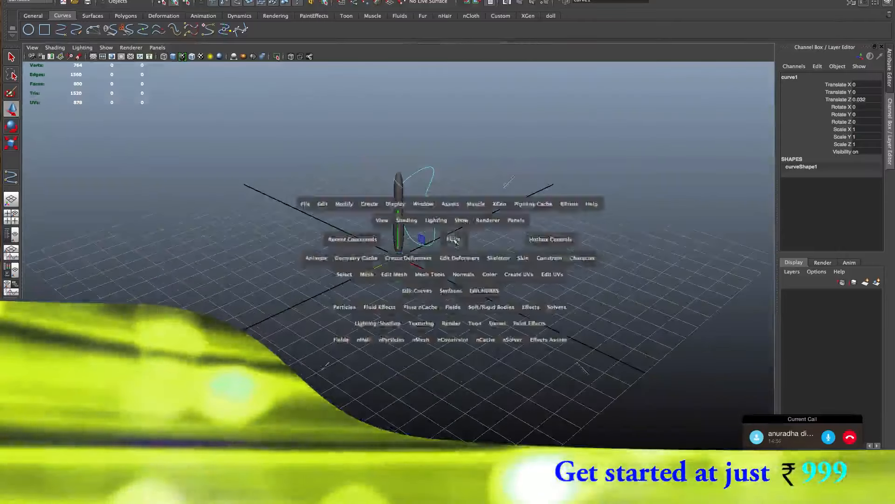
pyautogui.press('space')
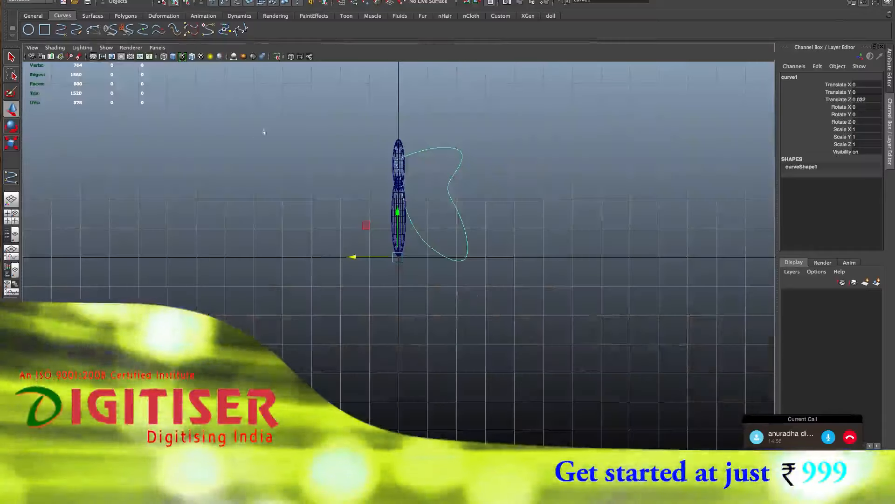
# Step: Undo the shift of the wing curve and delete the curve
pyautogui.hotkey('ctrl', 'z')
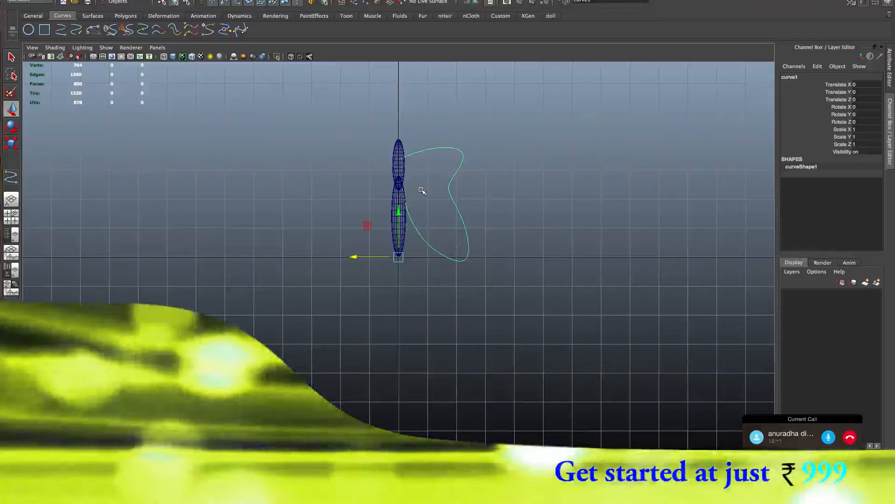
pyautogui.press('Delete')
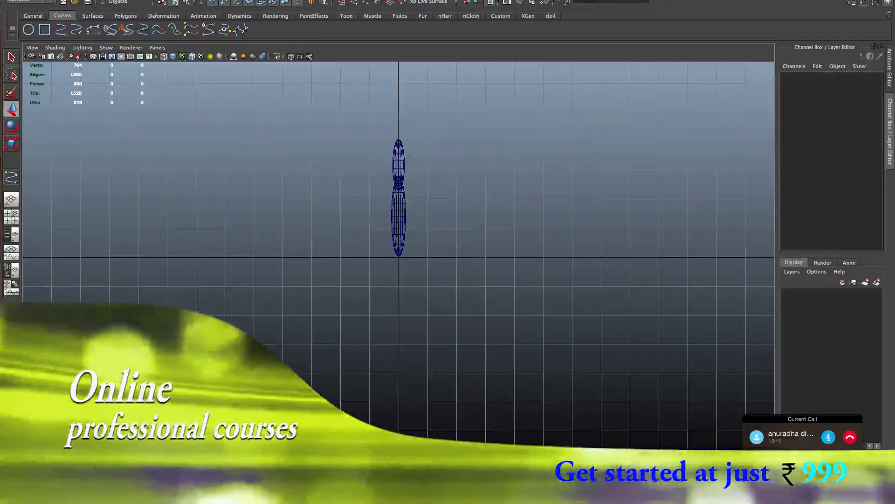
# Step: Draw a rounded two-lobed wing outline with the CV Curve Tool, starting and ending inside the body's upper segment
pyautogui.click(128, 0)
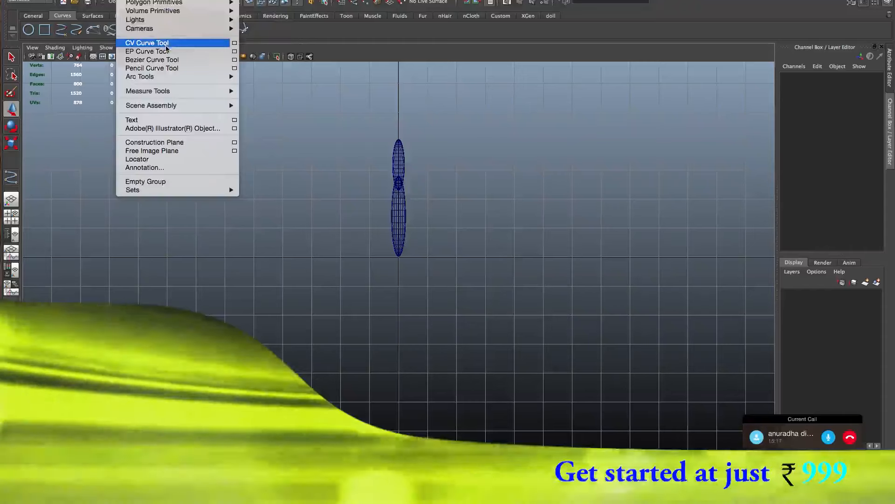
pyautogui.click(166, 46)
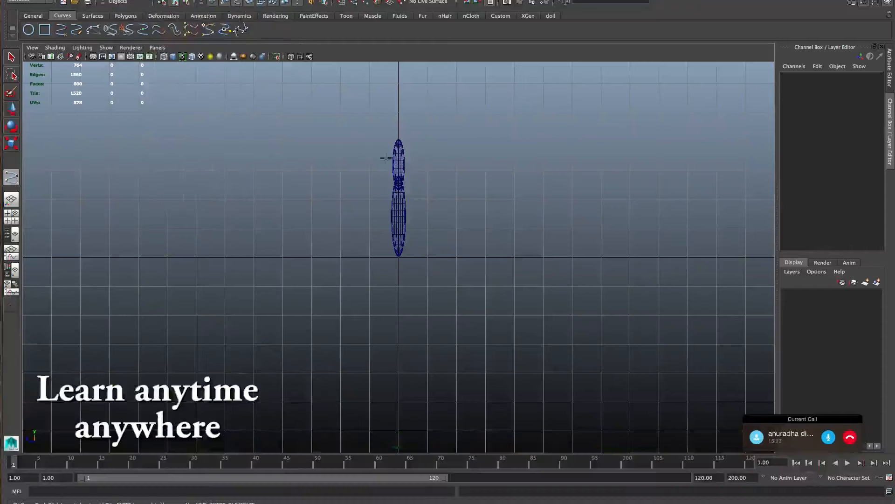
pyautogui.click(400, 158)
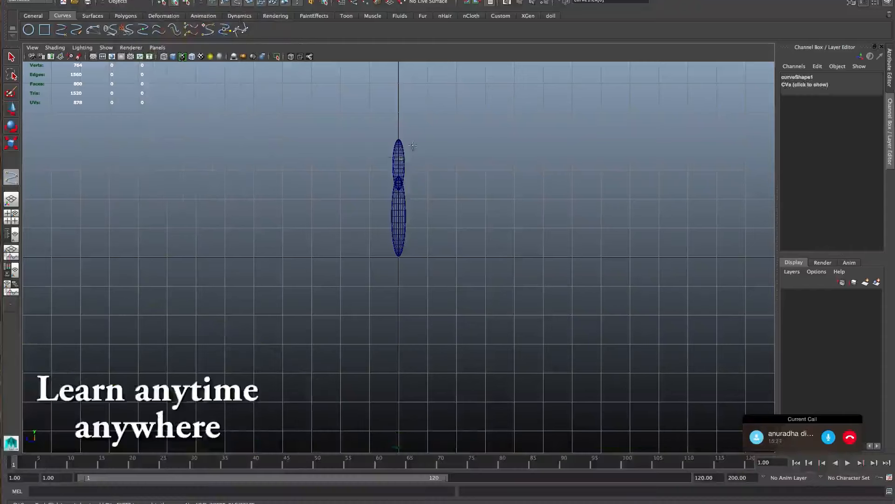
pyautogui.click(445, 152)
pyautogui.click(438, 182)
pyautogui.click(441, 200)
pyautogui.click(452, 212)
pyautogui.click(473, 243)
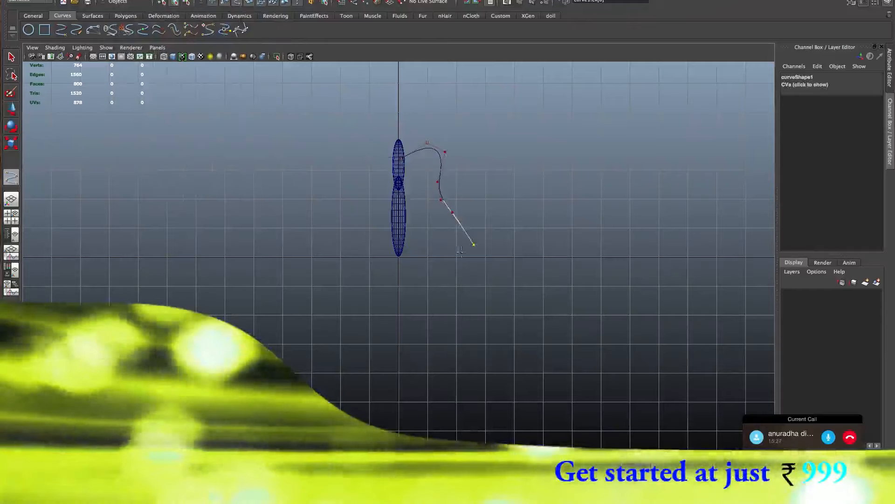
pyautogui.click(431, 250)
pyautogui.click(405, 227)
pyautogui.click(400, 185)
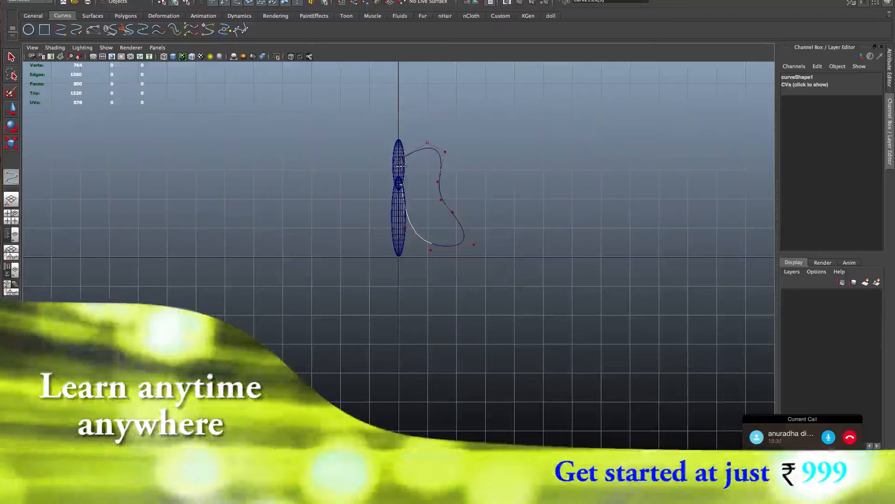
pyautogui.click(401, 166)
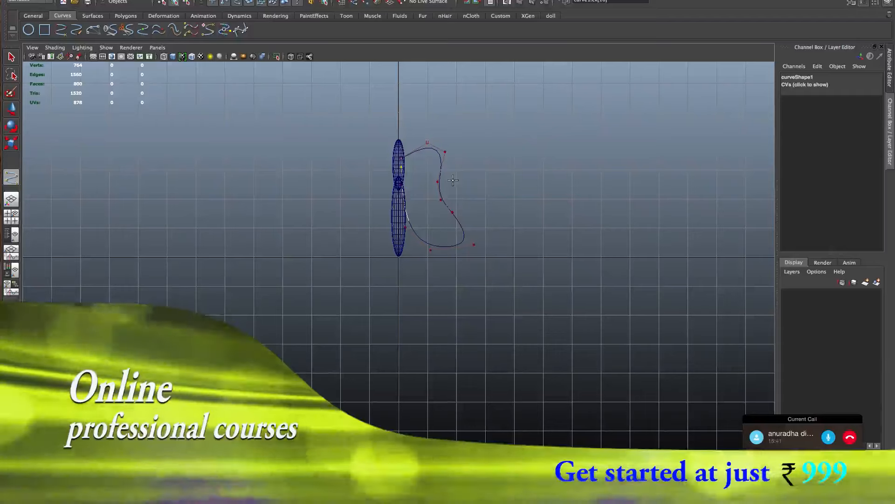
pyautogui.press('Return')
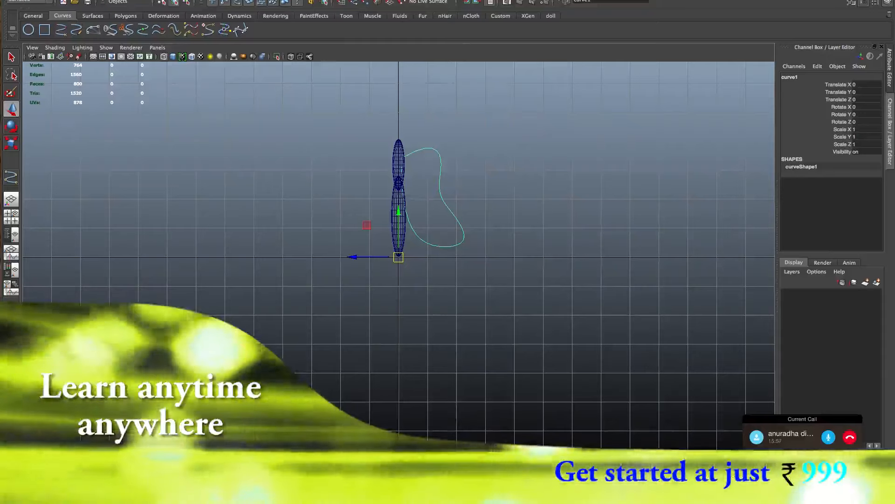
# Step: Apply Open/Close Curves to the newly drawn wing outline
pyautogui.click(258, 0)
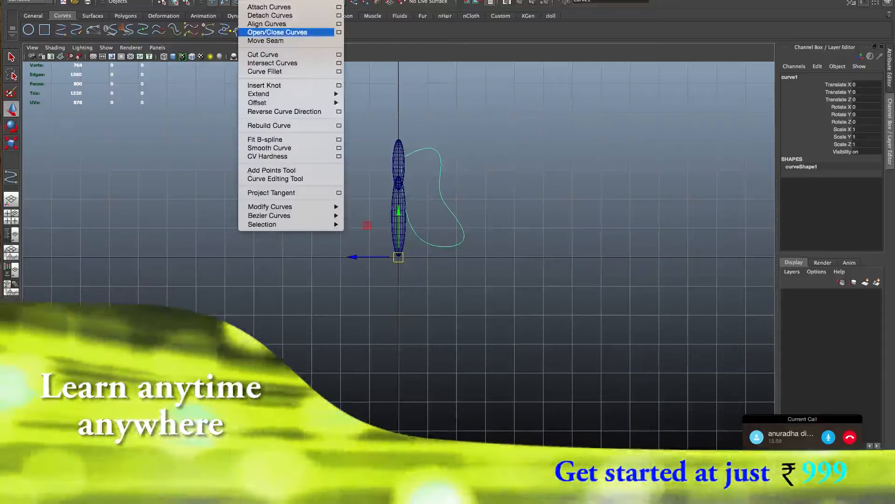
pyautogui.click(272, 32)
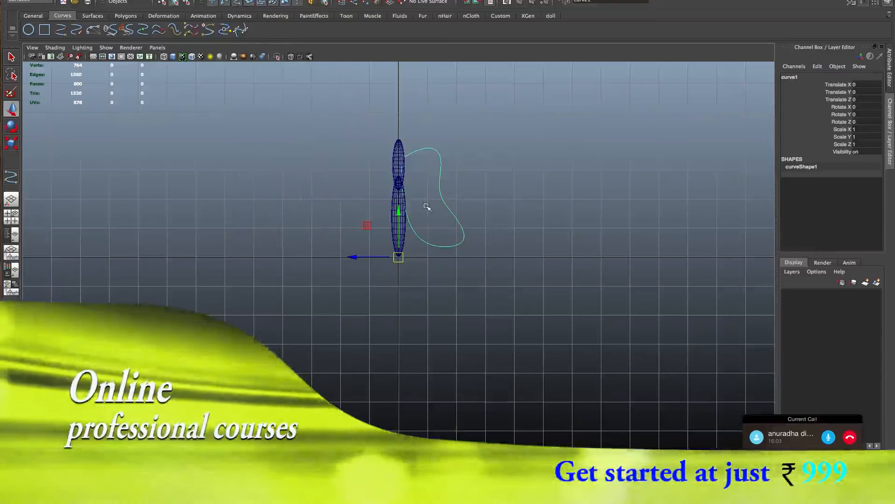
# Step: Show the wing curve's control vertices and move its starting vertex slightly up and outward within the body's upper segment
pyautogui.scroll(-1, 427, 206)
pyautogui.scroll(2, 426, 204)
pyautogui.rightClick(415, 135)
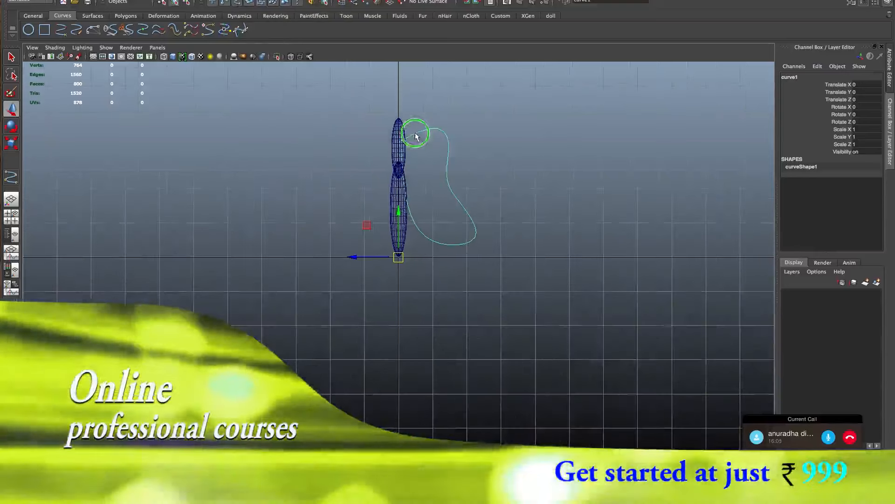
pyautogui.click(394, 134)
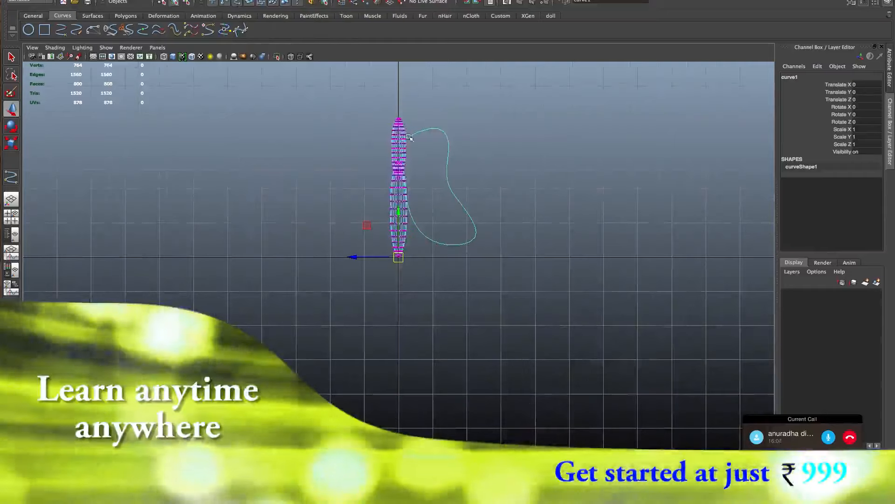
pyautogui.click(432, 140)
pyautogui.moveTo(421, 135); pyautogui.dragTo(383, 134, button='right')
pyautogui.click(398, 143)
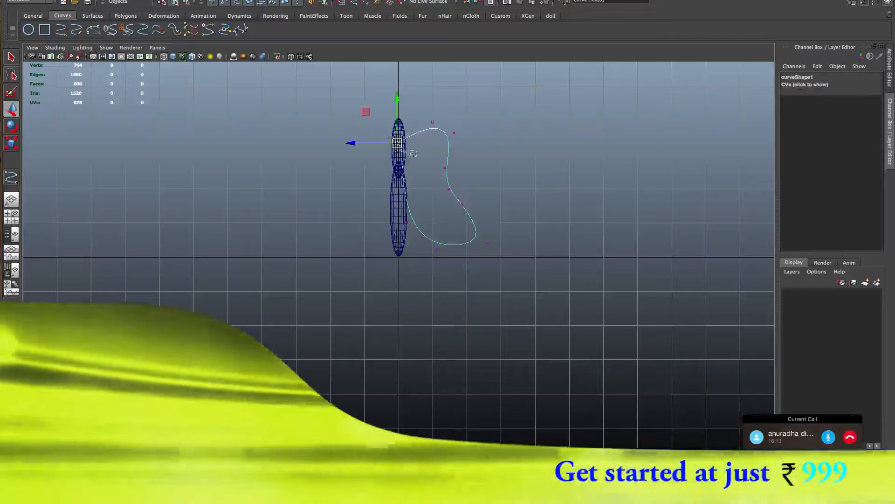
pyautogui.moveTo(398, 144); pyautogui.dragTo(401, 139)
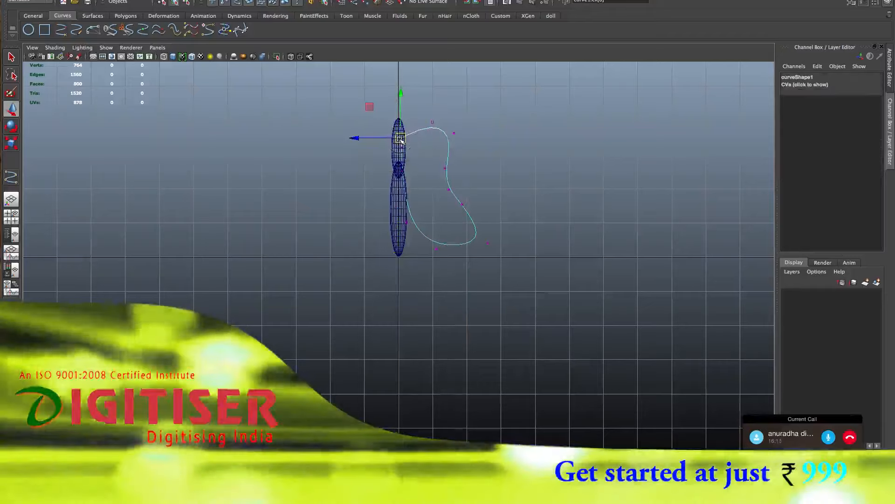
pyautogui.moveTo(356, 115); pyautogui.dragTo(414, 223)
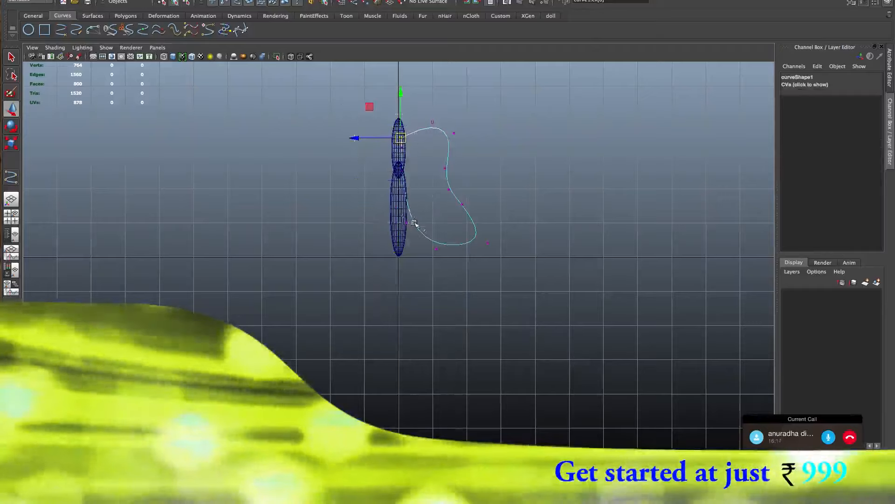
# Step: Move the wing curve's inner vertices slightly further into the body's lower segment and return to object selection
pyautogui.moveTo(362, 180); pyautogui.dragTo(358, 180)
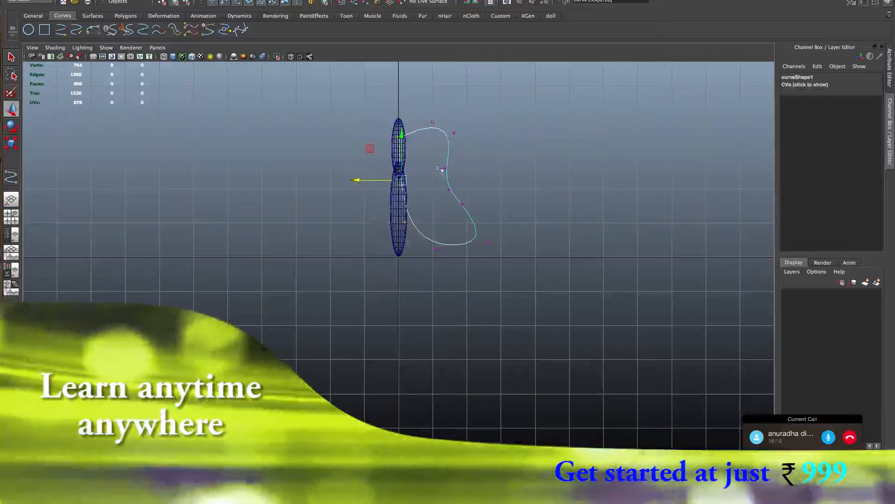
pyautogui.moveTo(448, 155); pyautogui.dragTo(500, 138, button='right')
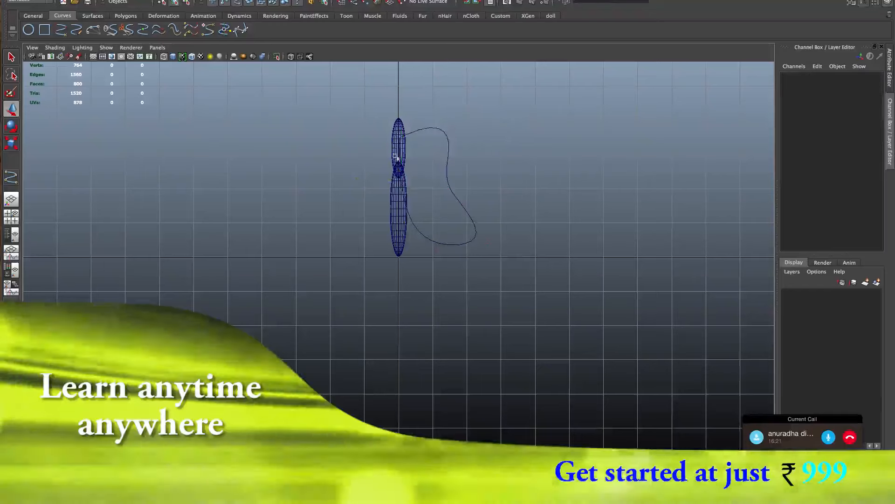
# Step: Create a Planar surface from the closed wing curve and check it in shaded display, including in the perspective view
pyautogui.click(441, 138)
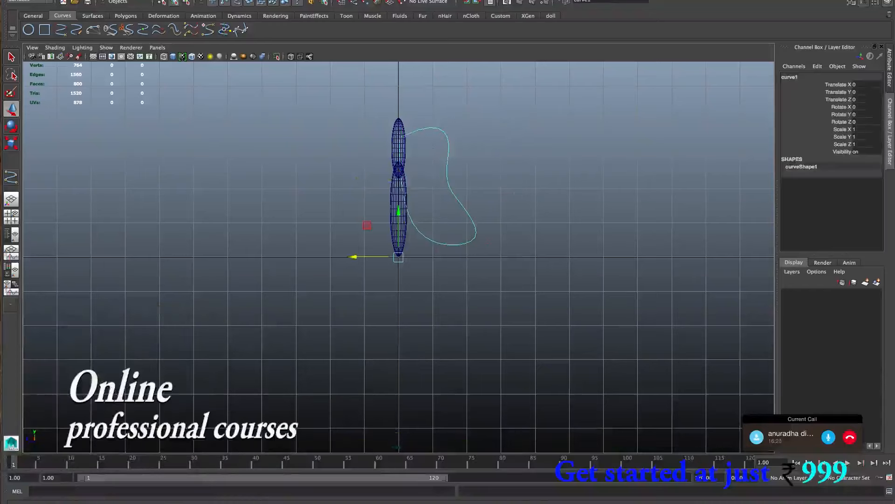
pyautogui.click(296, 0)
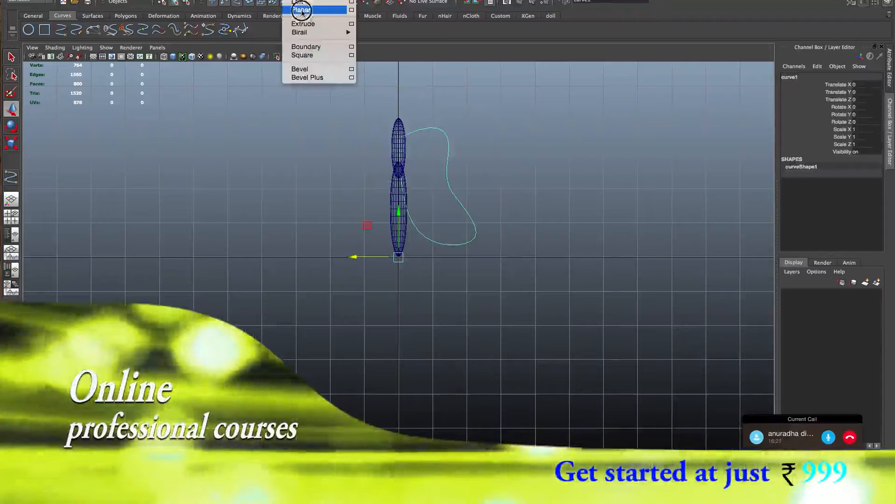
pyautogui.click(302, 10)
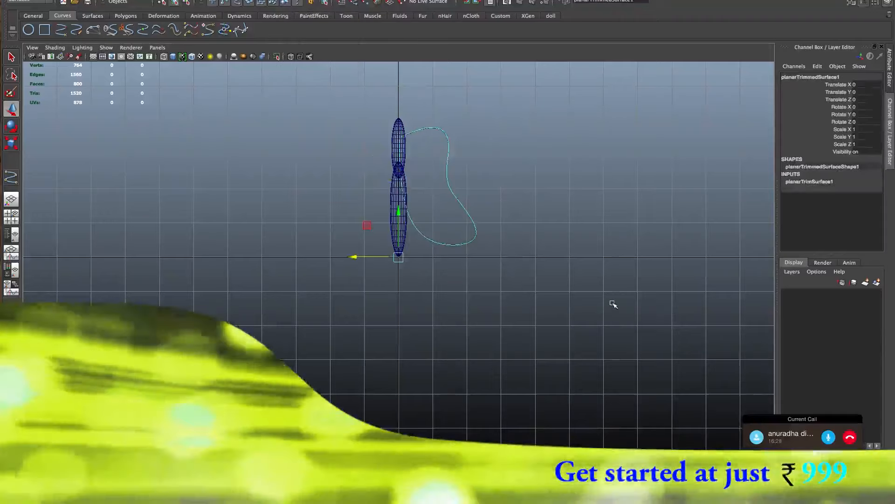
pyautogui.press('5')
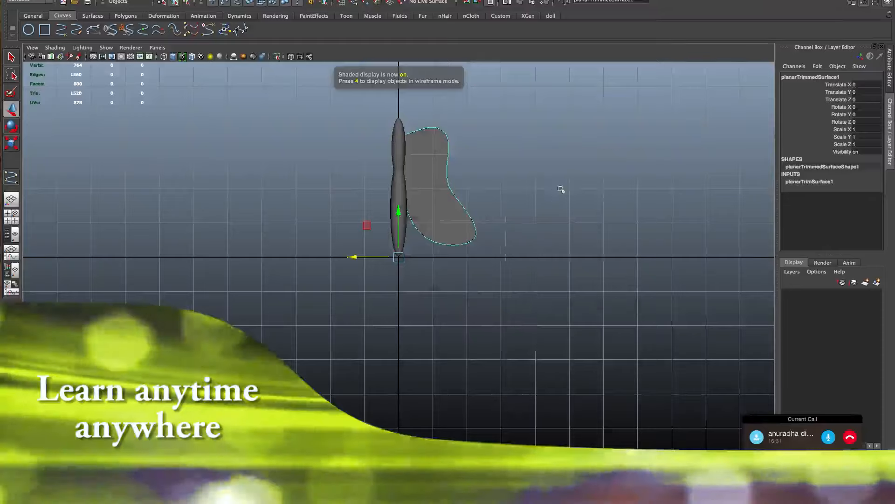
pyautogui.press('space')
pyautogui.press('space')
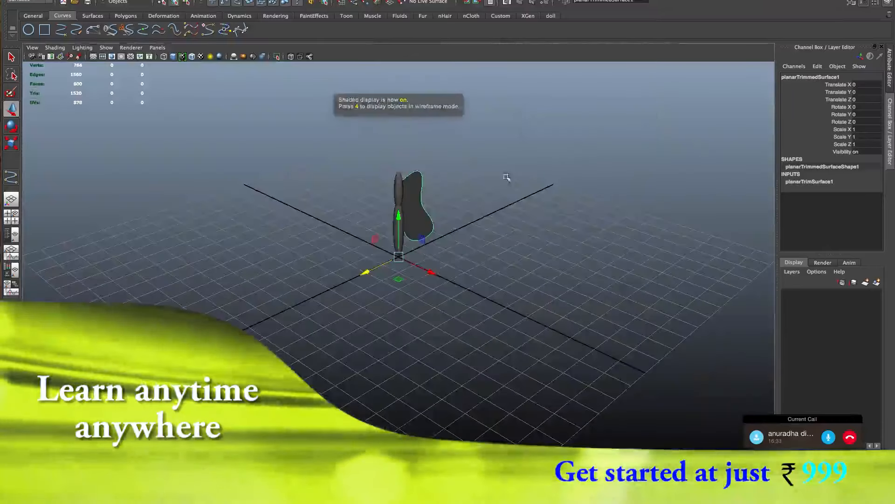
pyautogui.press('space')
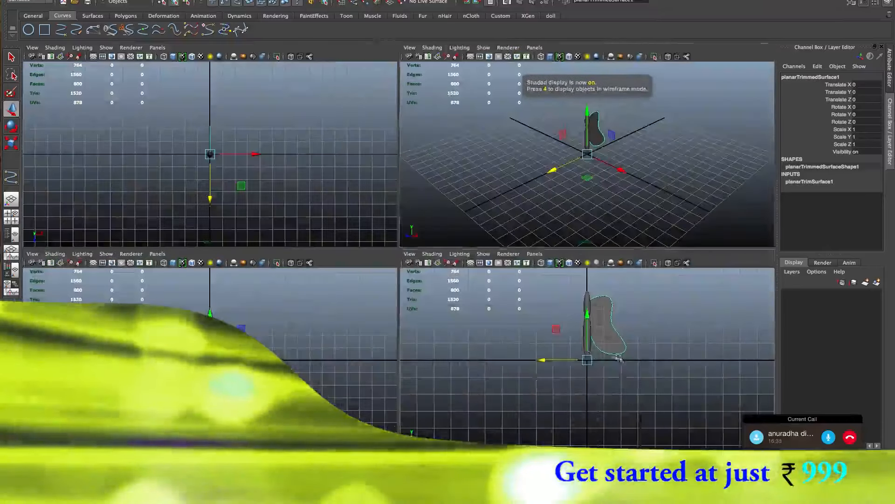
pyautogui.press('space')
# Step: Show the wing curve's control vertices and move the two lower-lobe vertices down and outward to enlarge the lower wing
pyautogui.click(586, 184)
pyautogui.moveTo(459, 180); pyautogui.dragTo(452, 188)
pyautogui.moveTo(452, 169); pyautogui.dragTo(426, 169, button='right')
pyautogui.moveTo(425, 169); pyautogui.dragTo(425, 169, button='right')
pyautogui.moveTo(507, 197); pyautogui.dragTo(408, 304)
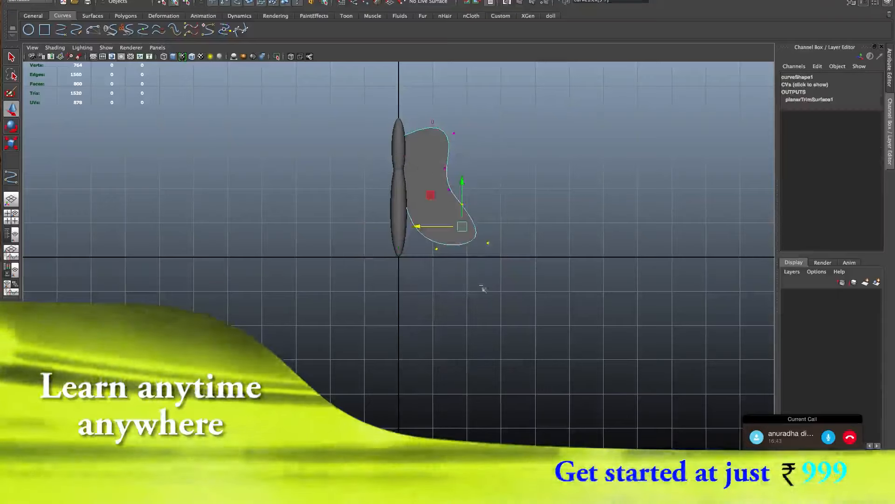
pyautogui.moveTo(456, 231); pyautogui.dragTo(488, 252)
# Step: Move the upper-lobe vertices outward and upward and adjust the outer-edge vertices to form a pointed wing with a notch
pyautogui.moveTo(477, 114); pyautogui.dragTo(420, 182)
pyautogui.moveTo(443, 142); pyautogui.dragTo(494, 136)
pyautogui.moveTo(463, 180); pyautogui.dragTo(478, 208)
pyautogui.moveTo(464, 102); pyautogui.dragTo(497, 114)
# Step: Leave control vertex editing and select the planar wing surface as an object
pyautogui.click(552, 214)
pyautogui.moveTo(443, 164); pyautogui.dragTo(464, 158, button='right')
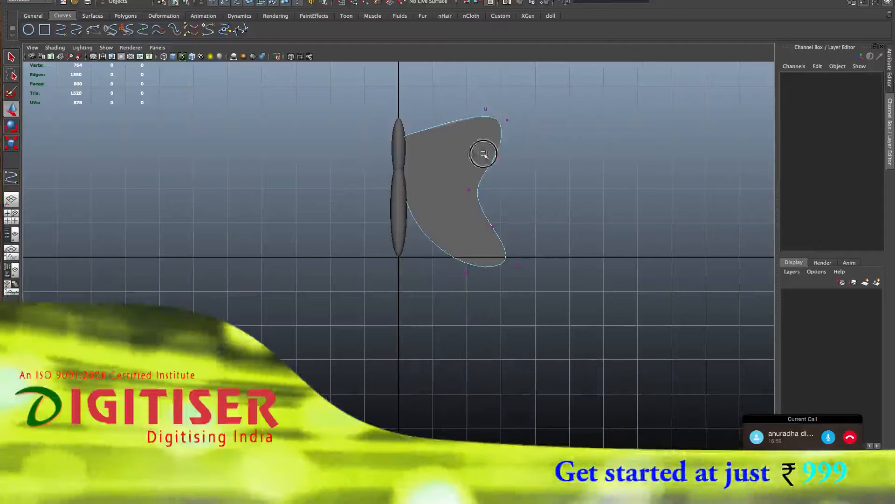
pyautogui.click(481, 154)
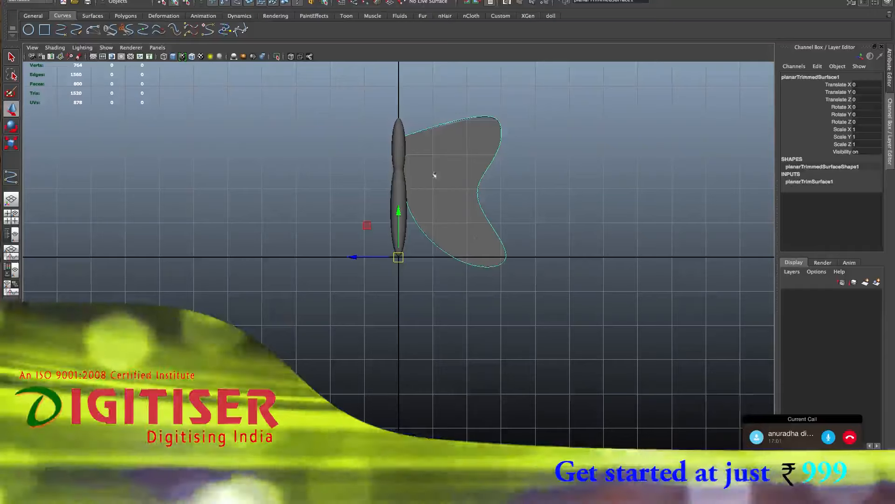